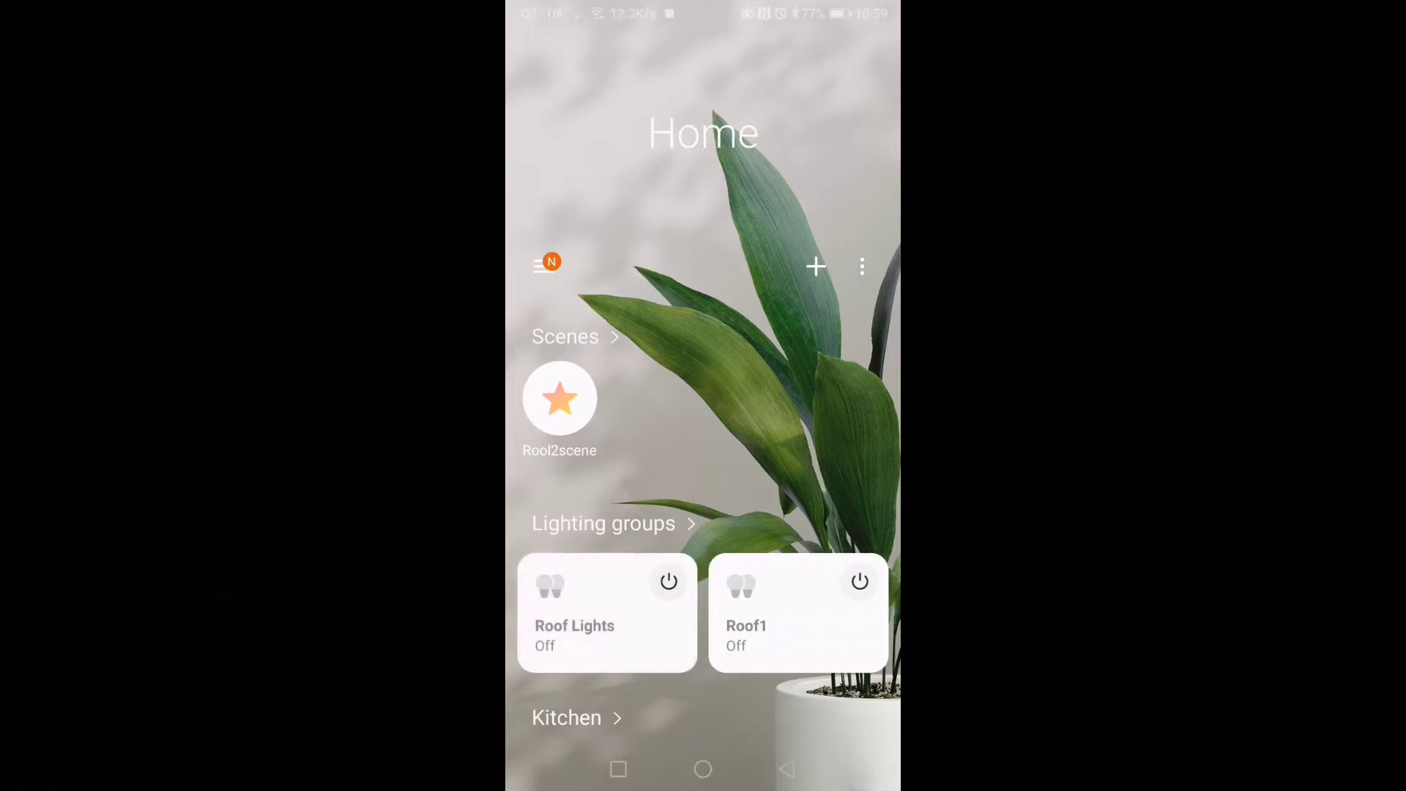
- Add a device by QR scan and start setting up the Water Leak Sensor (IM6001-WLP)
{"action": "left_click", "coordinate": [822, 267]}
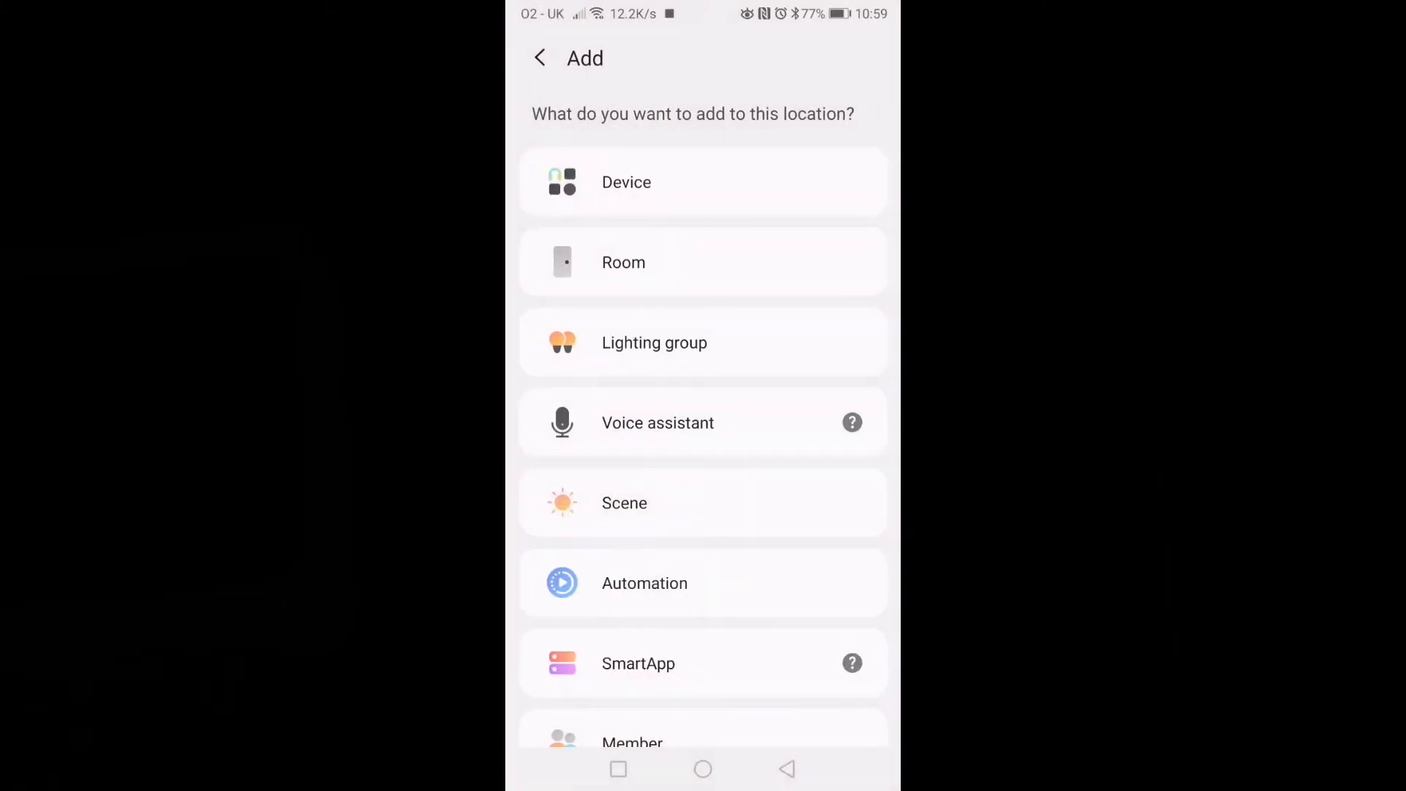
{"action": "left_click", "coordinate": [674, 183]}
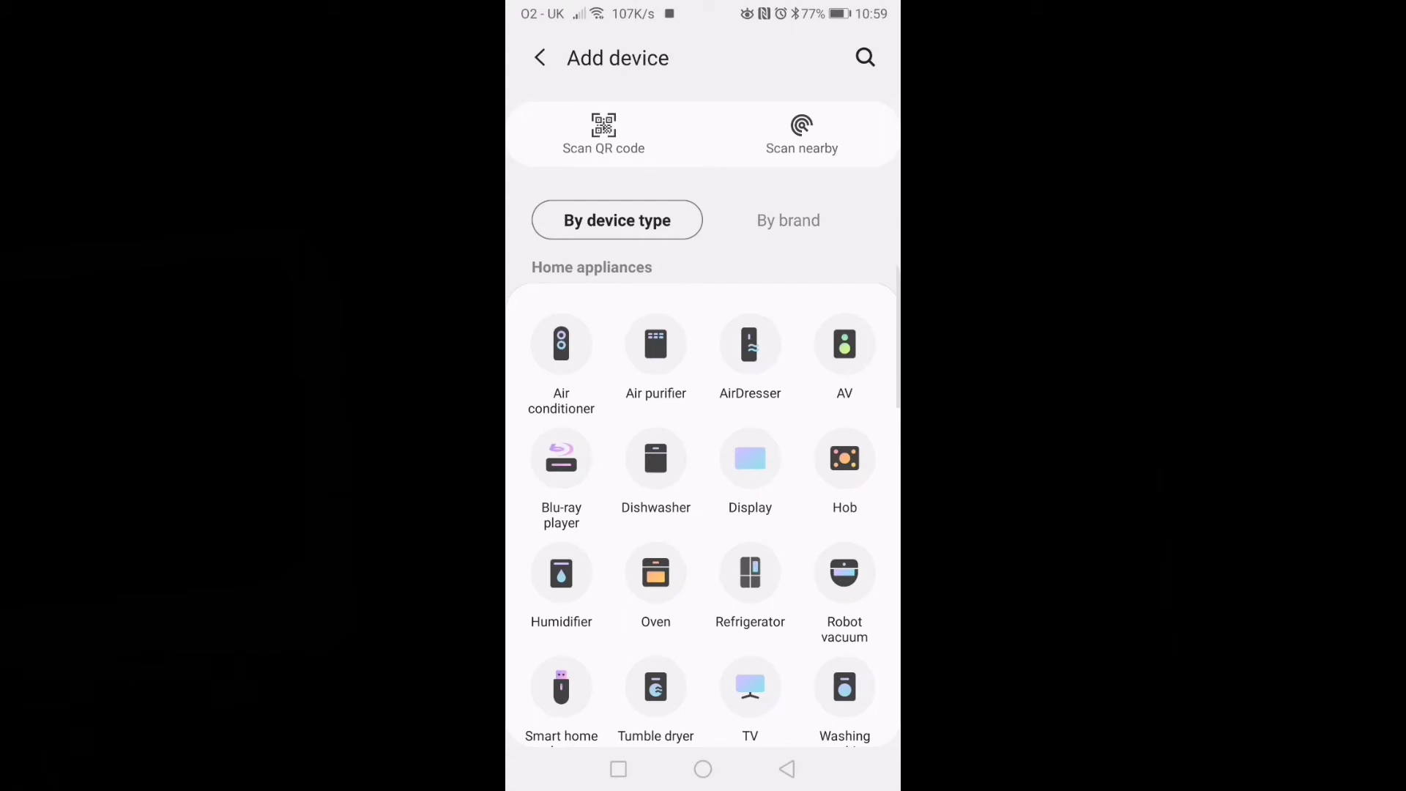
{"action": "left_click", "coordinate": [602, 132]}
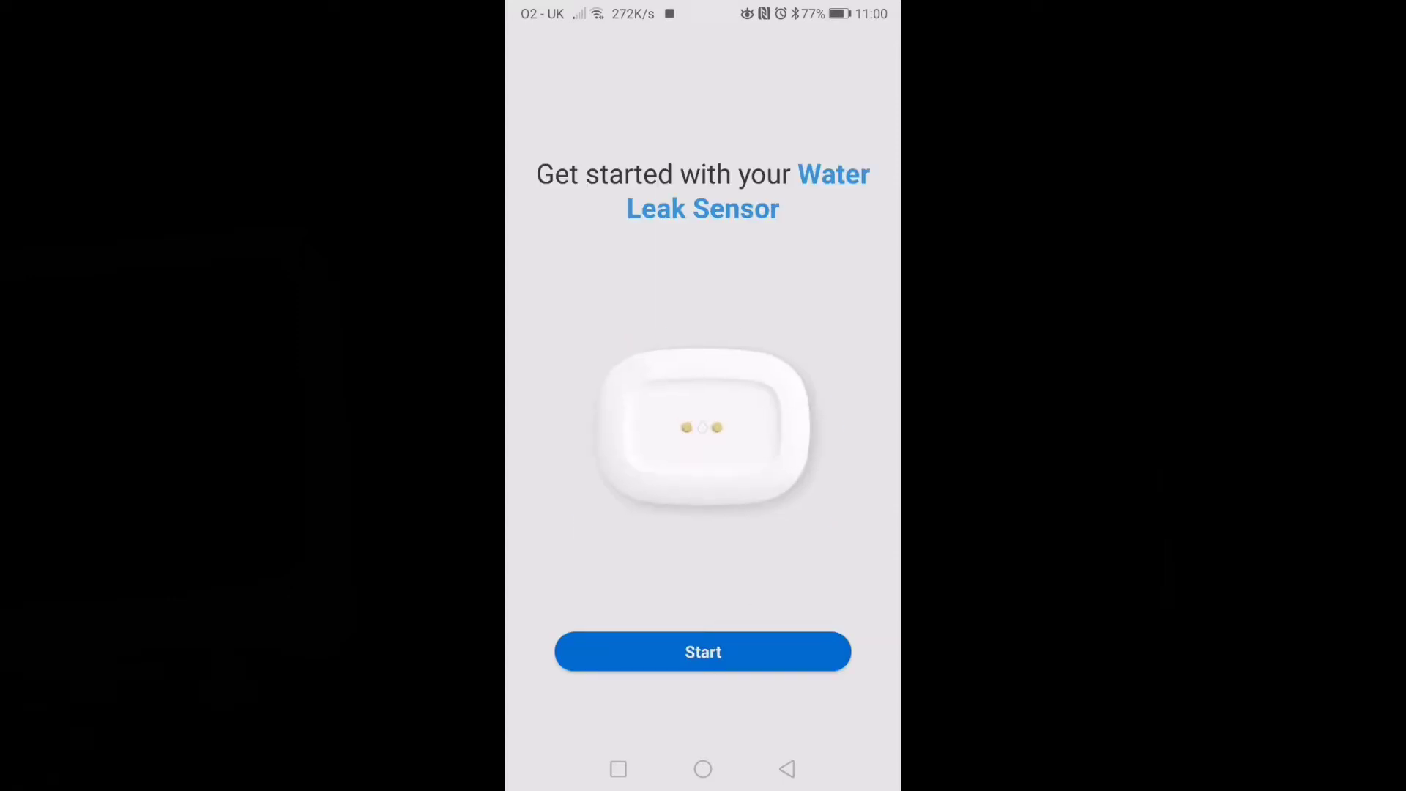
{"action": "left_click", "coordinate": [729, 653]}
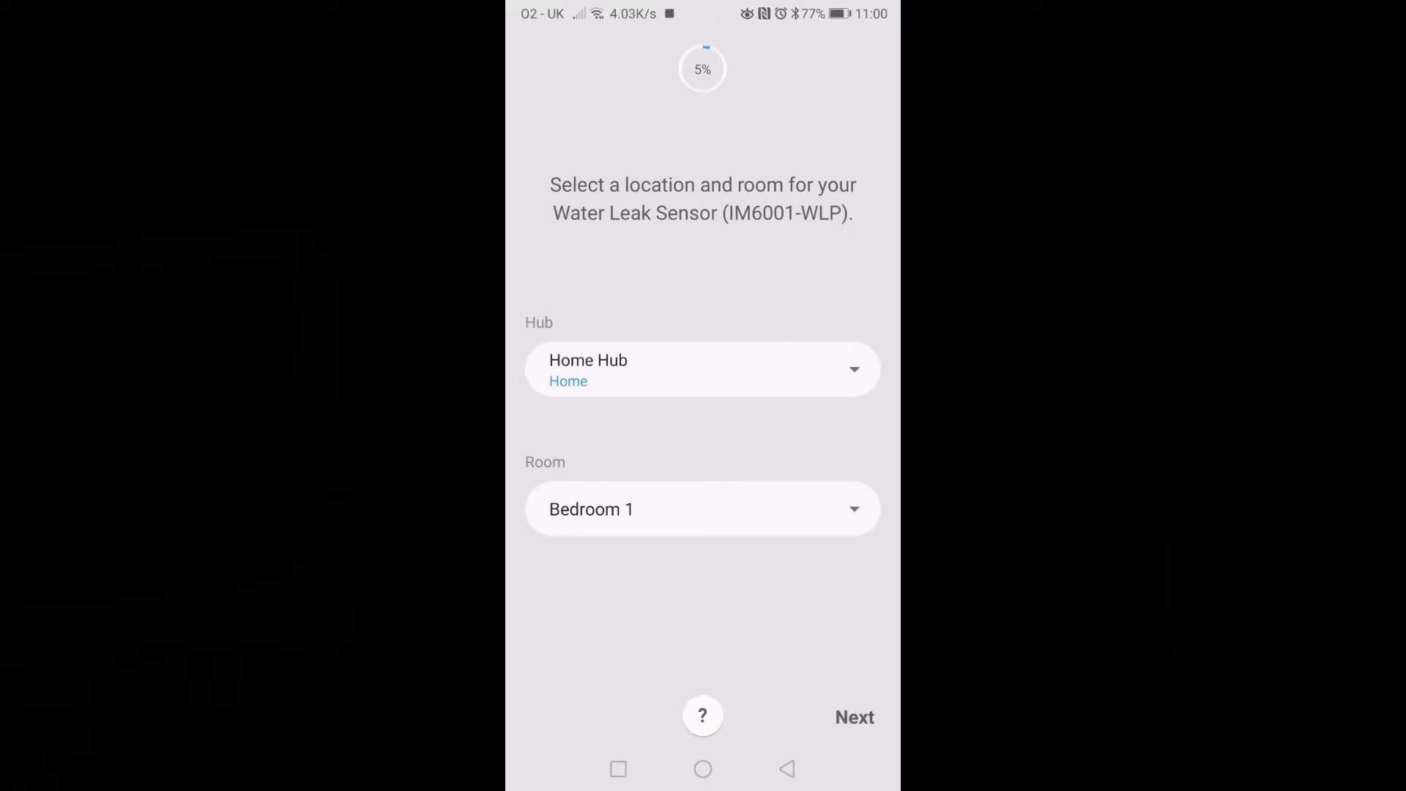
- Put the Water Leak Sensor in the Kitchen room and connect it to the Home Hub
{"action": "left_click", "coordinate": [842, 509]}
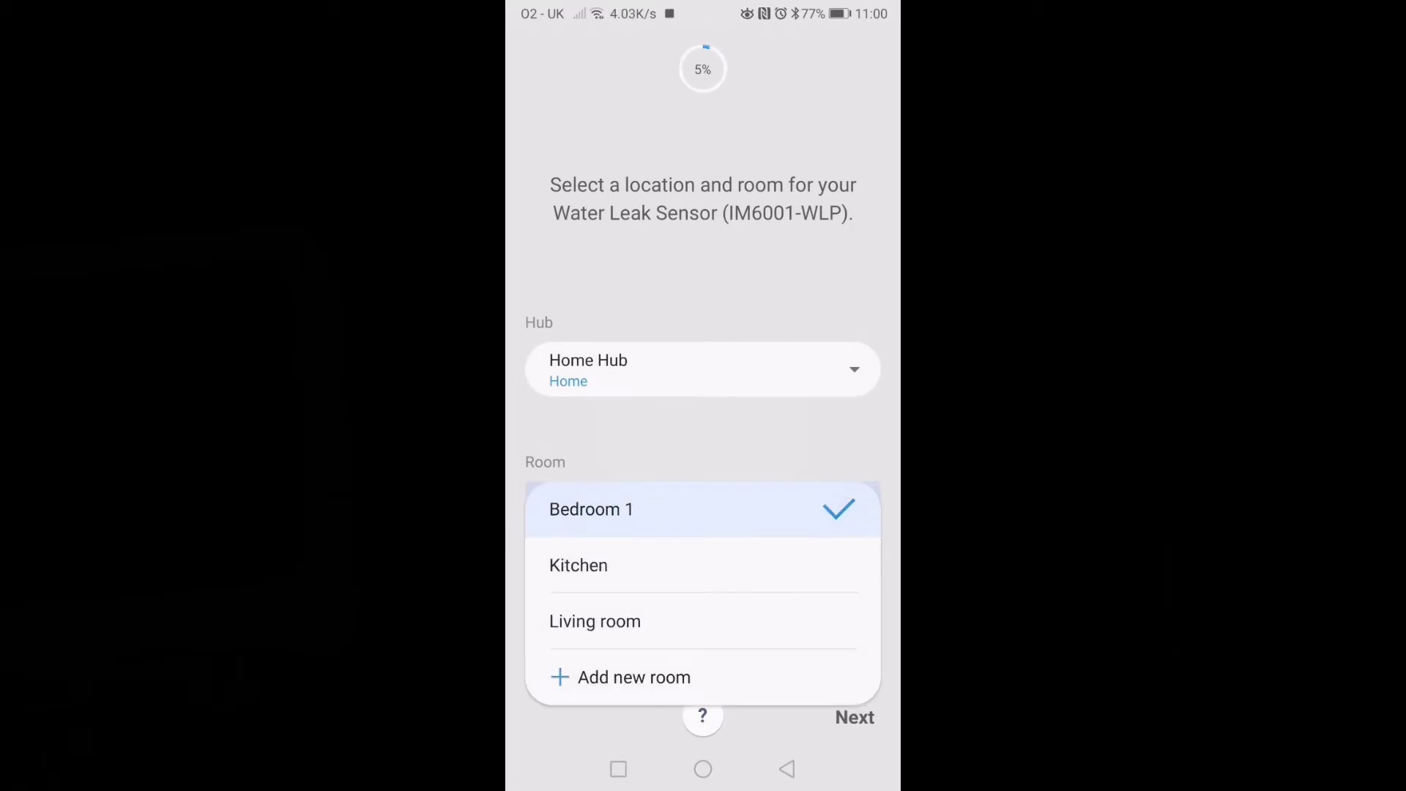
{"action": "left_click", "coordinate": [771, 563]}
{"action": "left_click", "coordinate": [855, 717]}
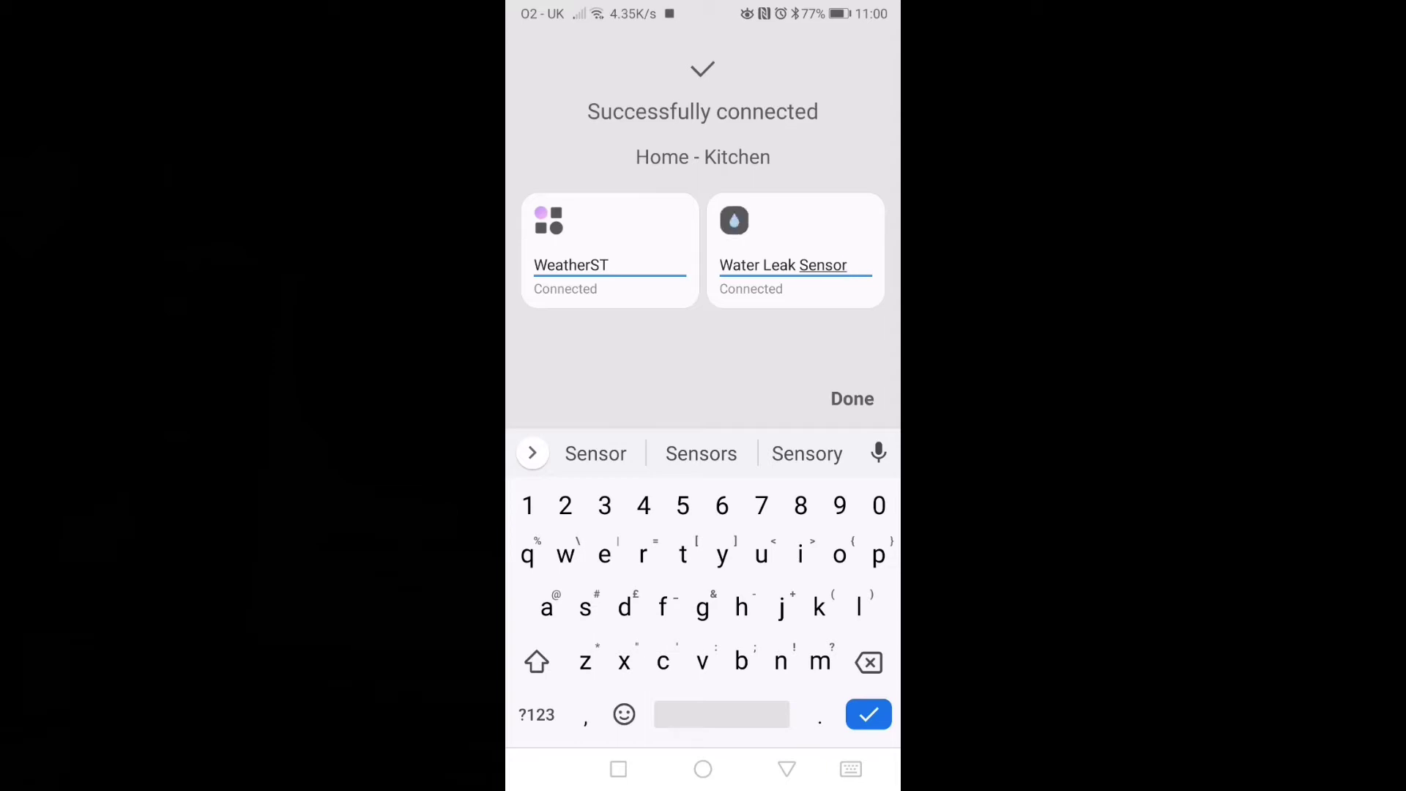
- Finish the Water Leak Sensor setup with Done
{"action": "left_click", "coordinate": [852, 399]}
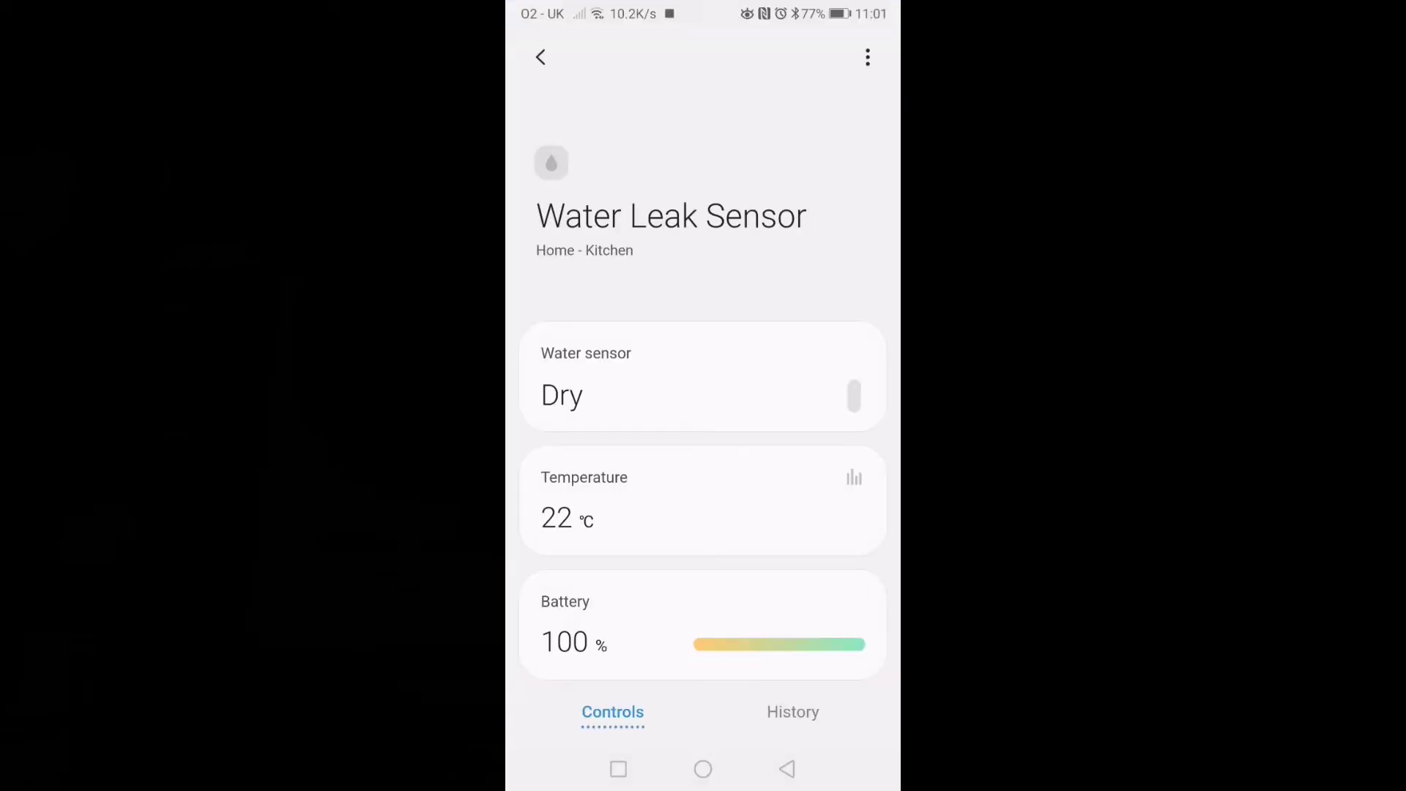
{"action": "scroll", "coordinate": [703, 495], "scroll_direction": "down", "scroll_amount": 3}
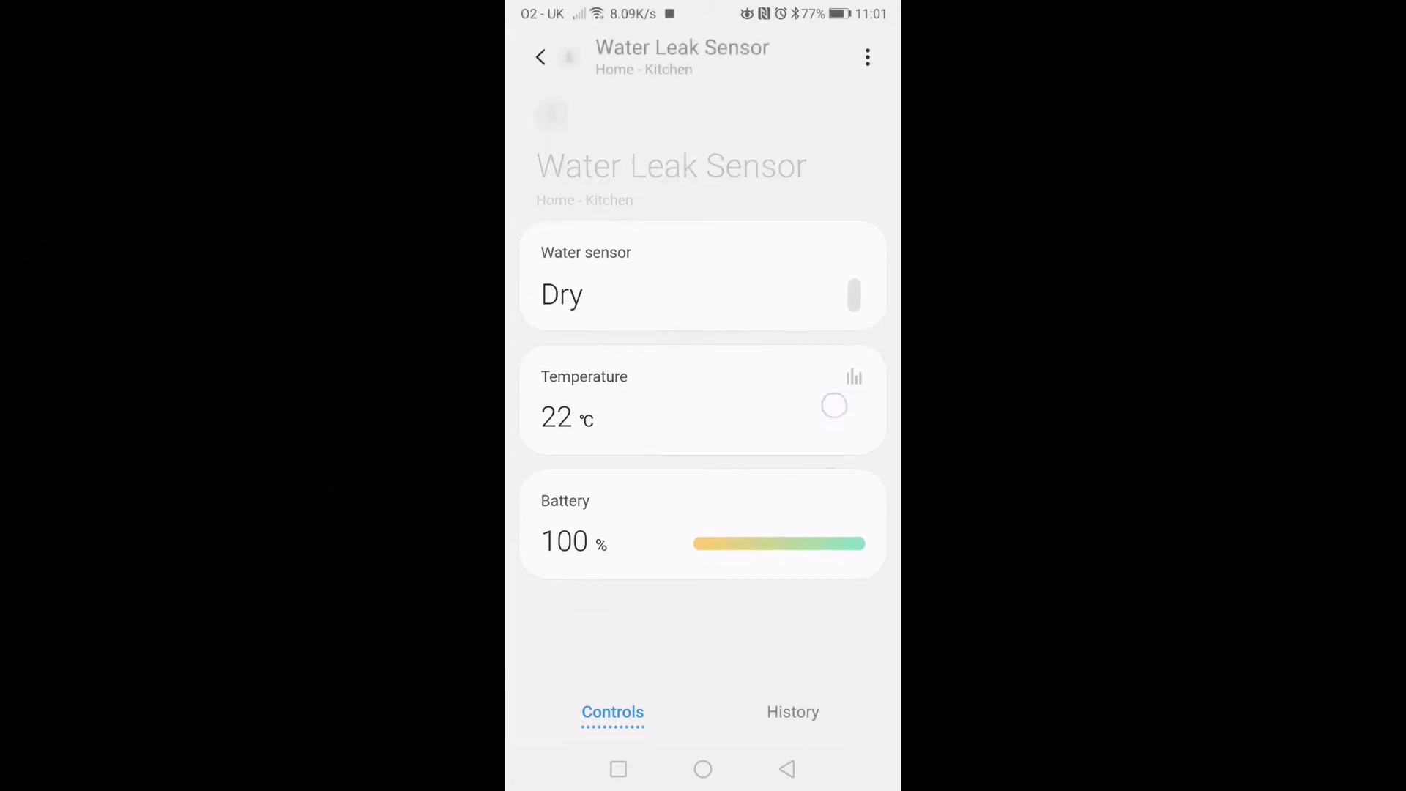
{"action": "scroll", "coordinate": [703, 494], "scroll_direction": "up", "scroll_amount": 3}
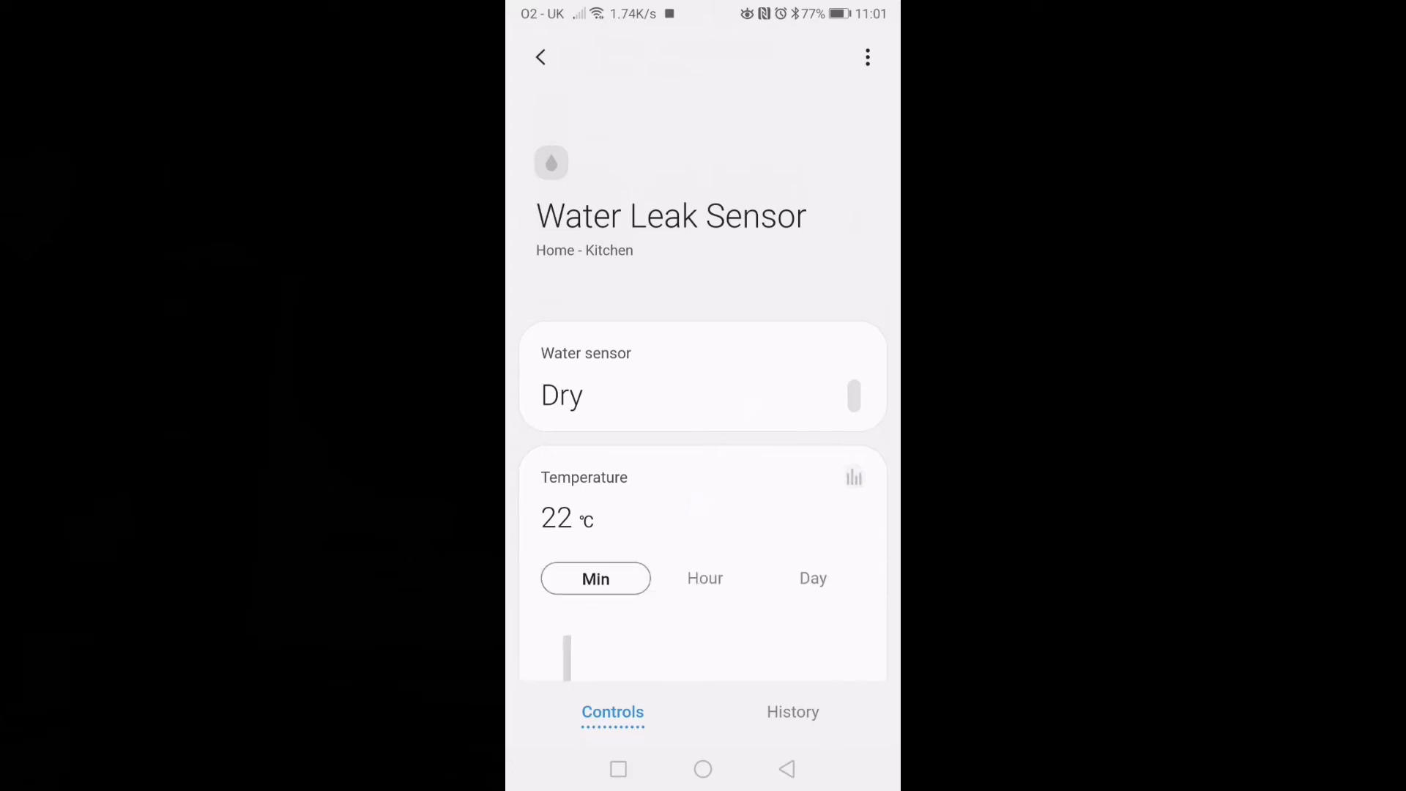
{"action": "mouse_move", "coordinate": [818, 488]}
{"action": "left_mouse_down"}
{"action": "mouse_move", "coordinate": [825, 337]}
{"action": "mouse_move", "coordinate": [834, 560]}
{"action": "left_mouse_up"}
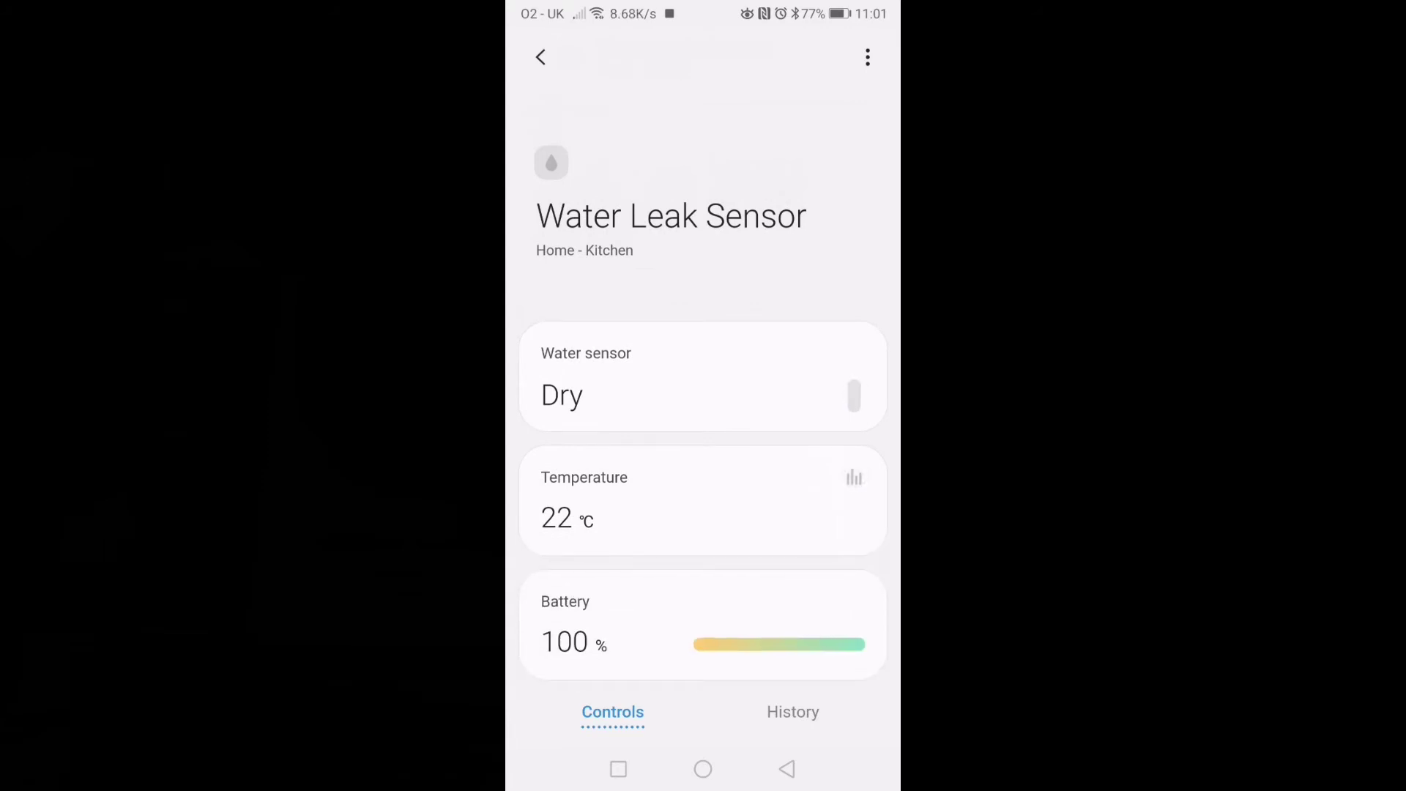
- Review the sensor's history (Dry, 22.0 °C at 11:00) and bring up its options menu
{"action": "mouse_move", "coordinate": [841, 567]}
{"action": "left_mouse_down"}
{"action": "mouse_move", "coordinate": [847, 512]}
{"action": "mouse_move", "coordinate": [859, 569]}
{"action": "left_mouse_up"}
{"action": "left_click", "coordinate": [792, 713]}
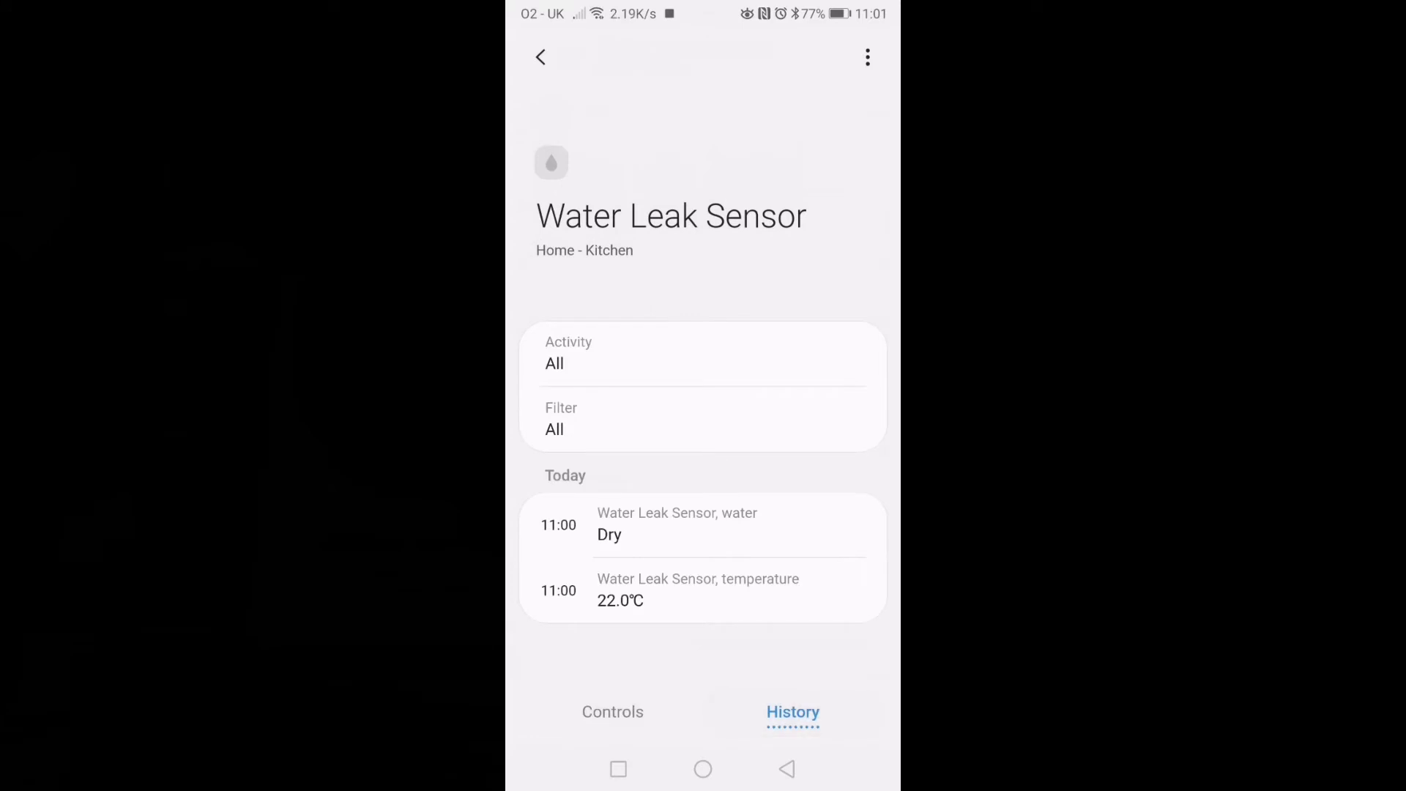
{"action": "left_click", "coordinate": [612, 711]}
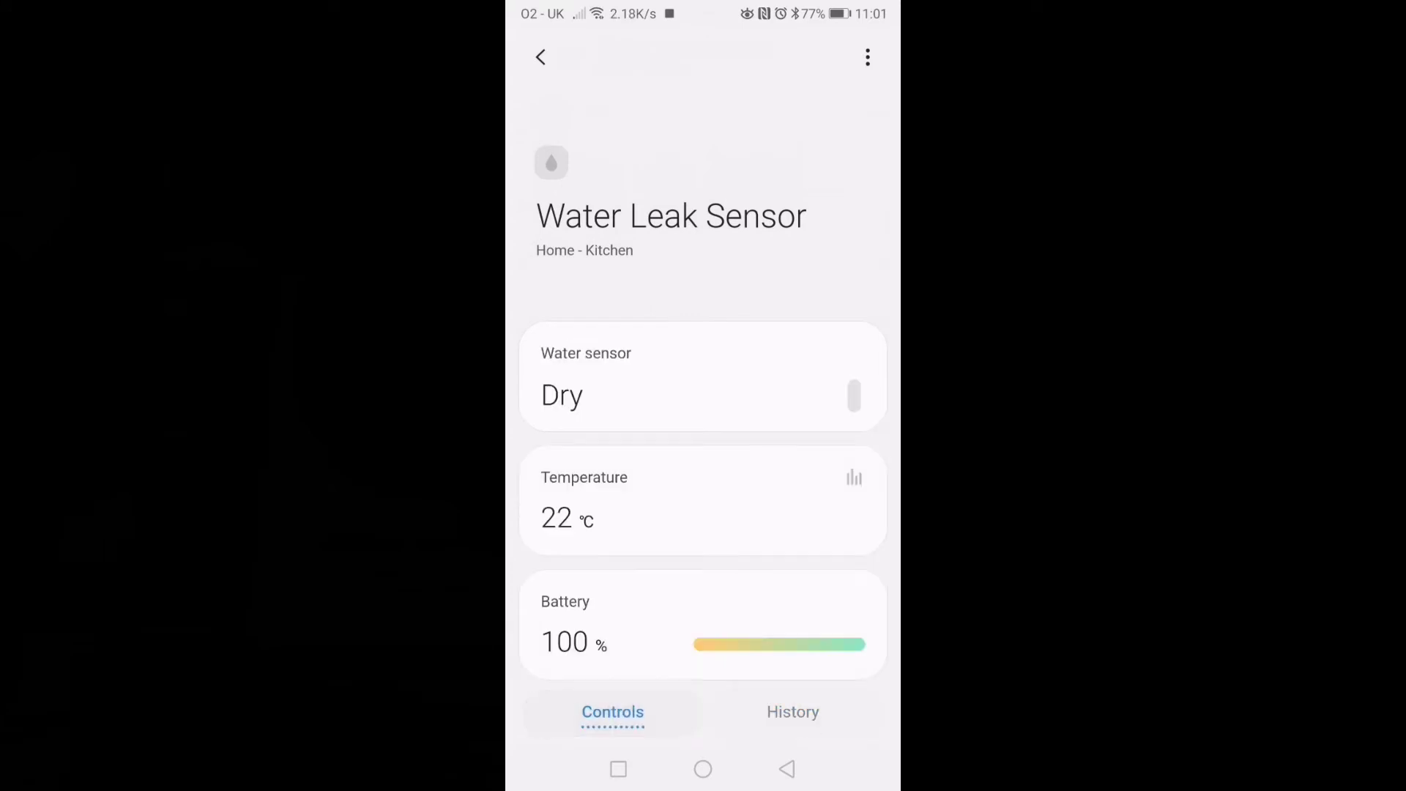
{"action": "left_click", "coordinate": [866, 57]}
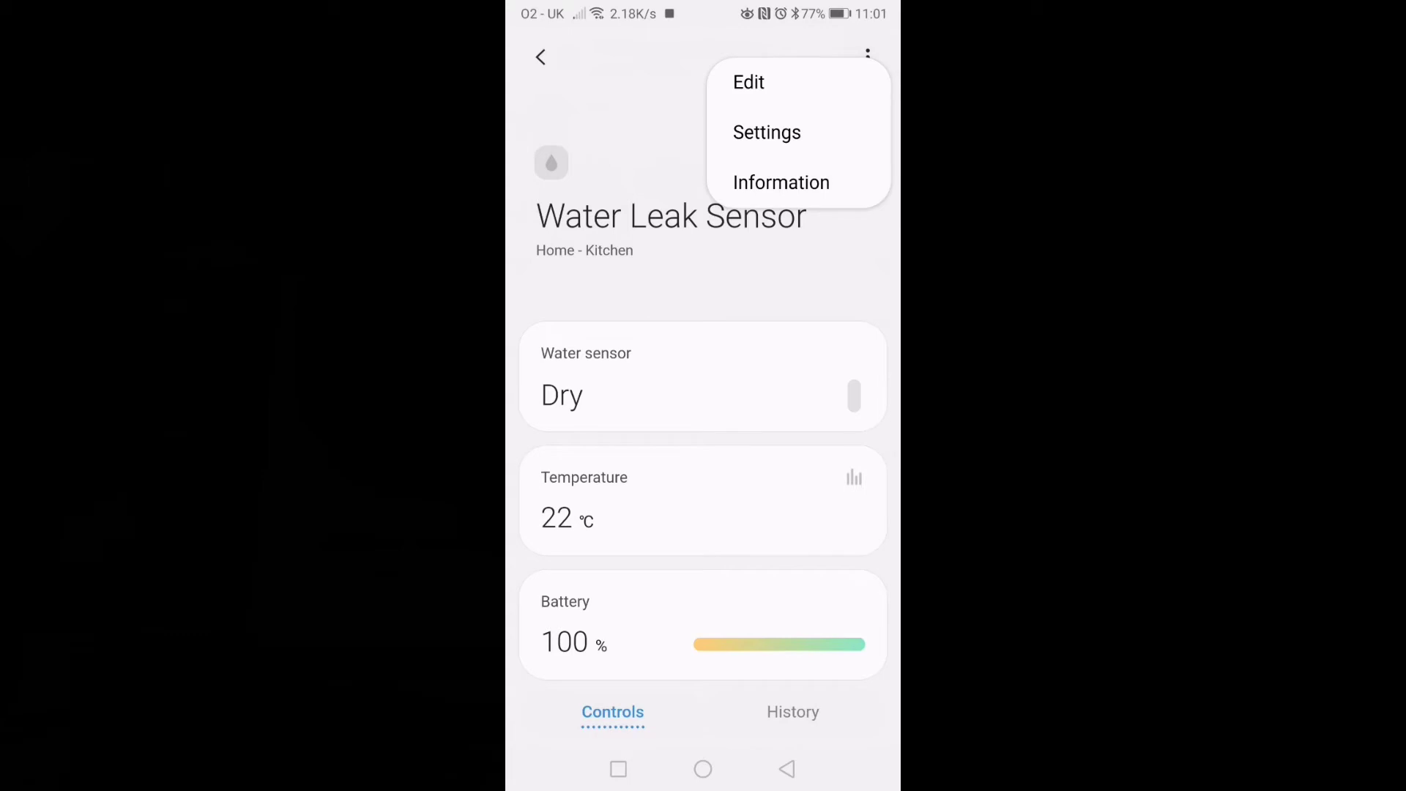
- Check the sensor's Settings and firmware Information, then return to the Home dashboard
{"action": "left_click", "coordinate": [767, 132]}
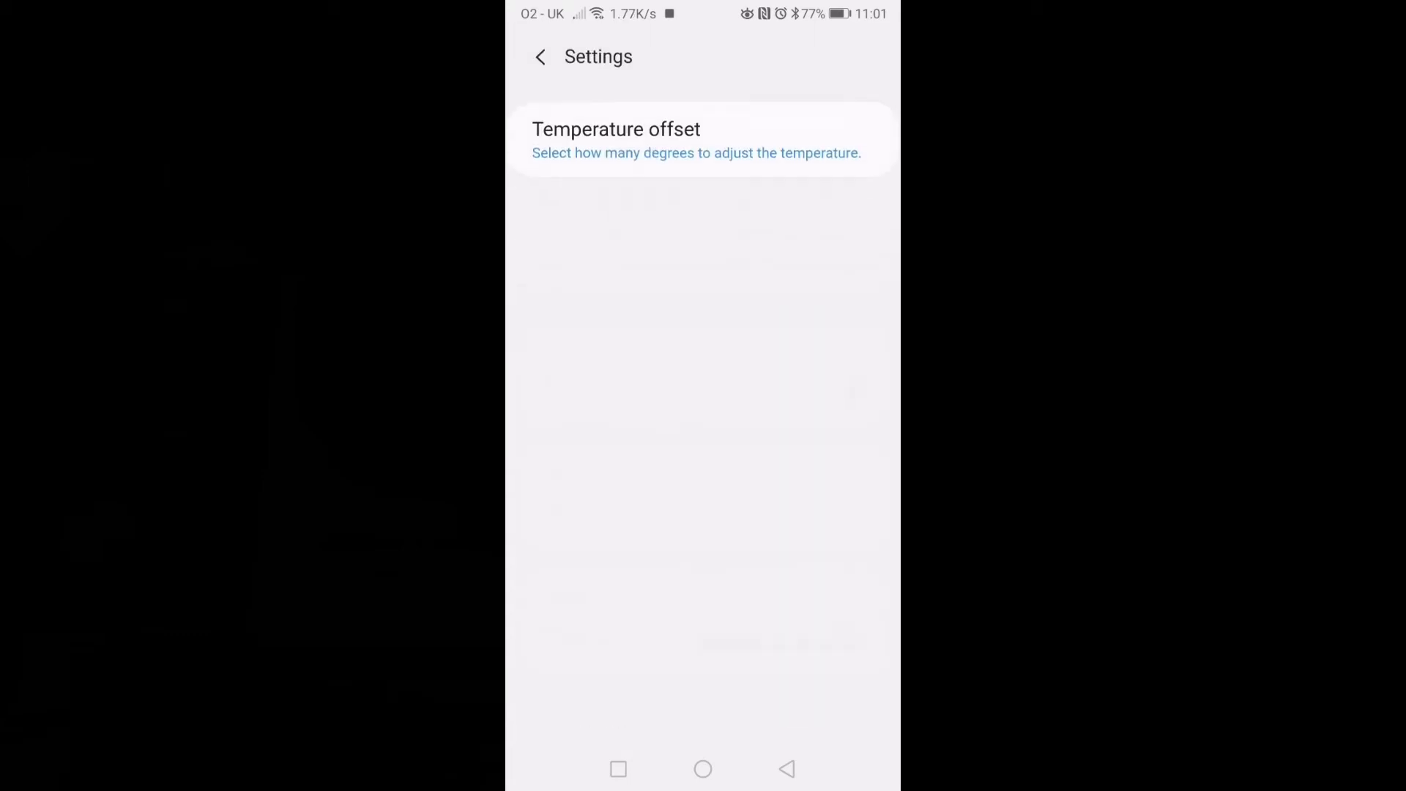
{"action": "left_click", "coordinate": [787, 769]}
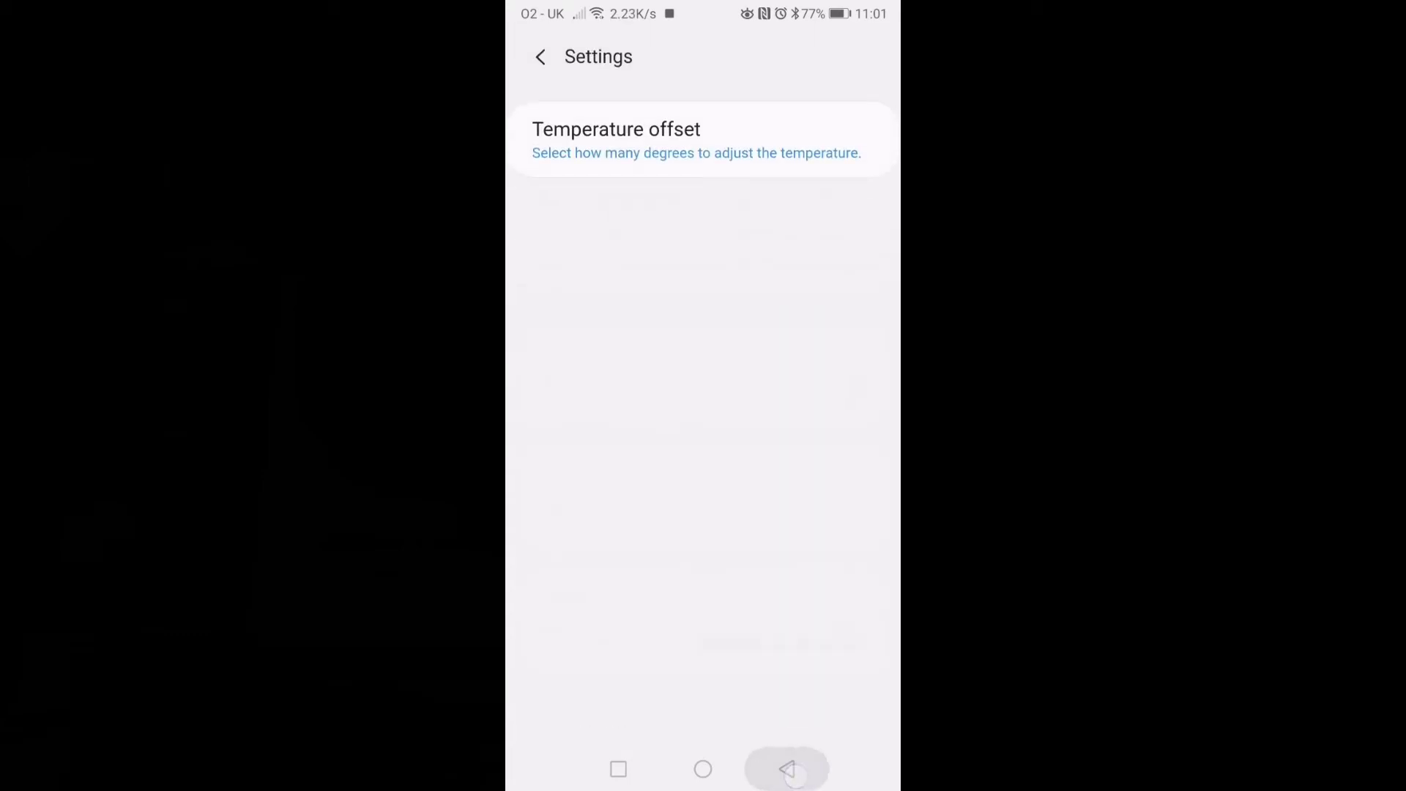
{"action": "left_click", "coordinate": [866, 57]}
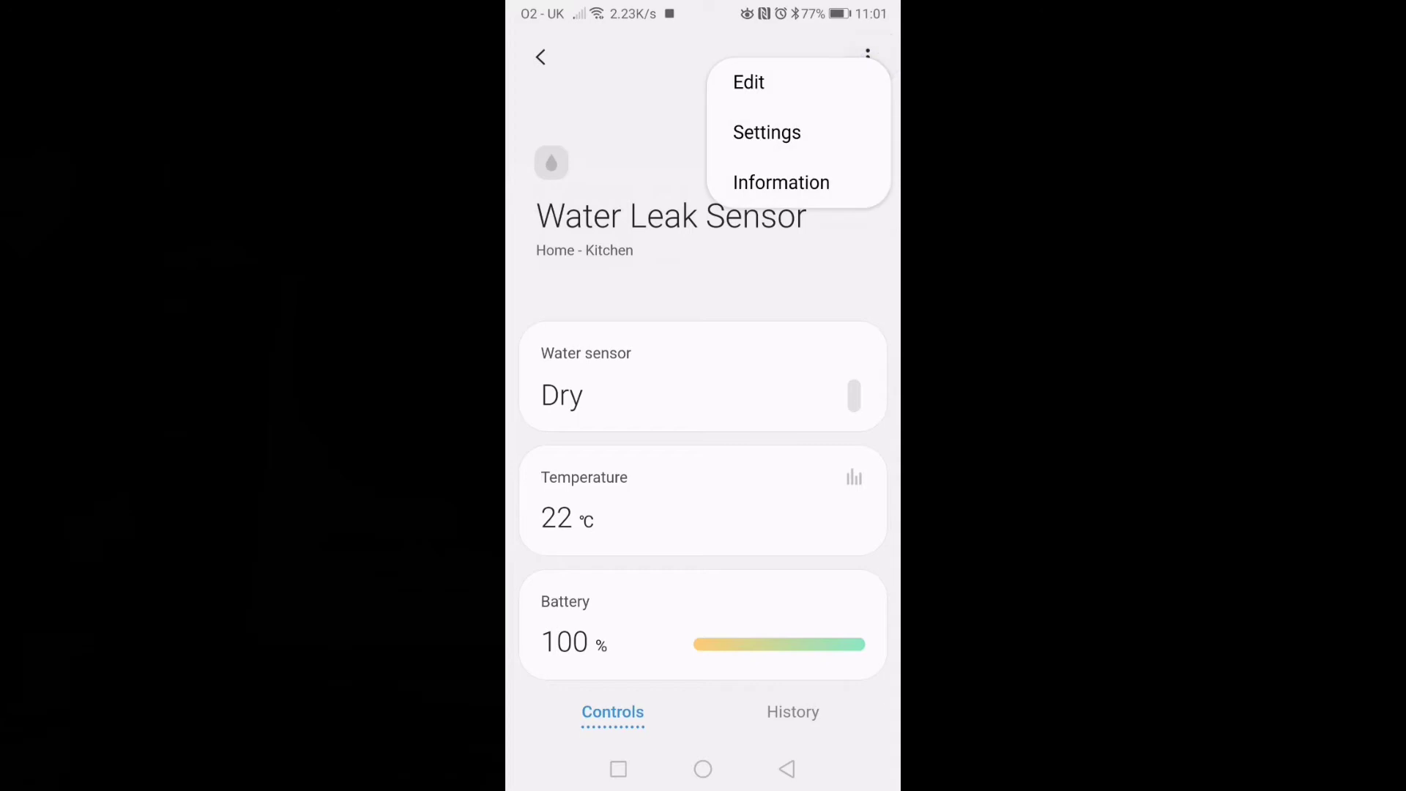
{"action": "left_click", "coordinate": [780, 183]}
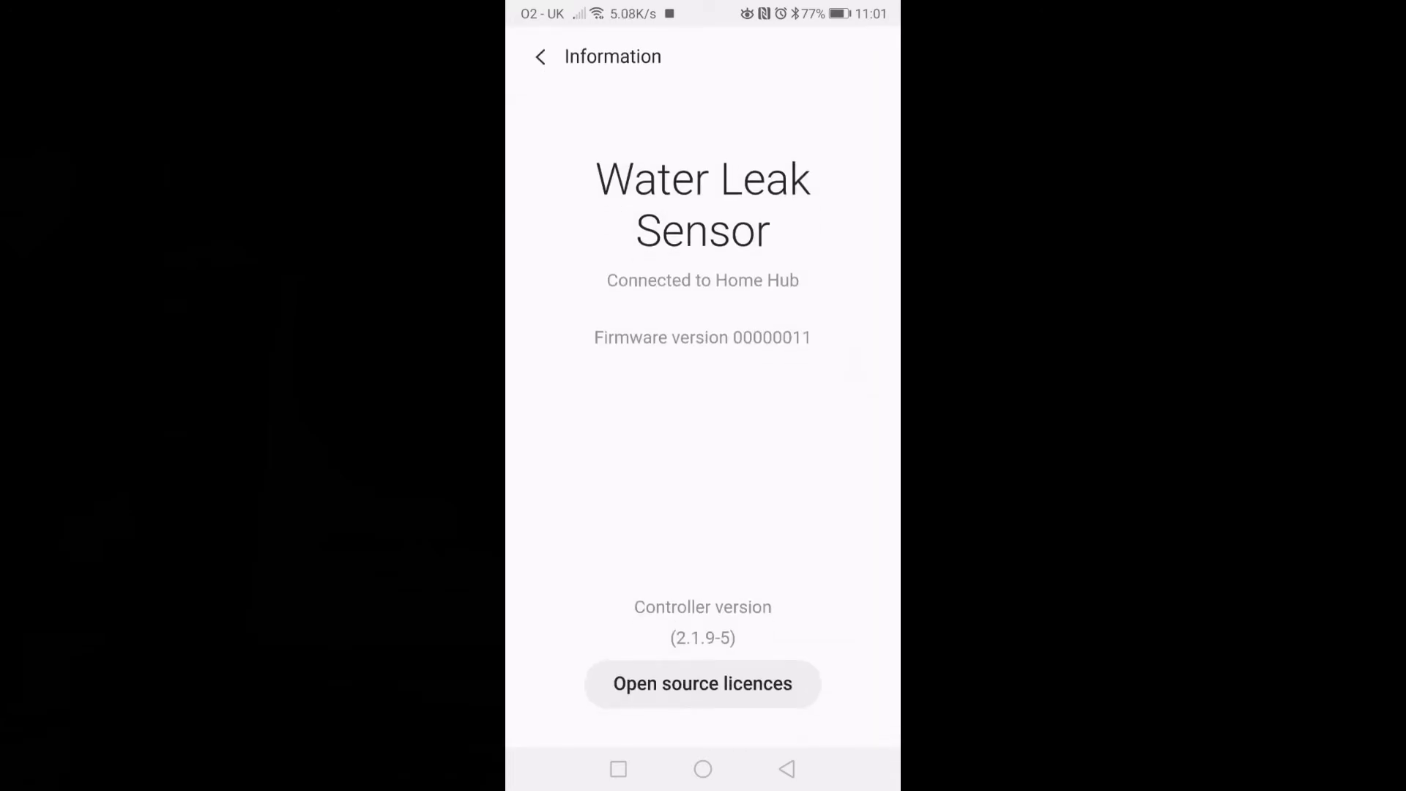
{"action": "left_click", "coordinate": [786, 769]}
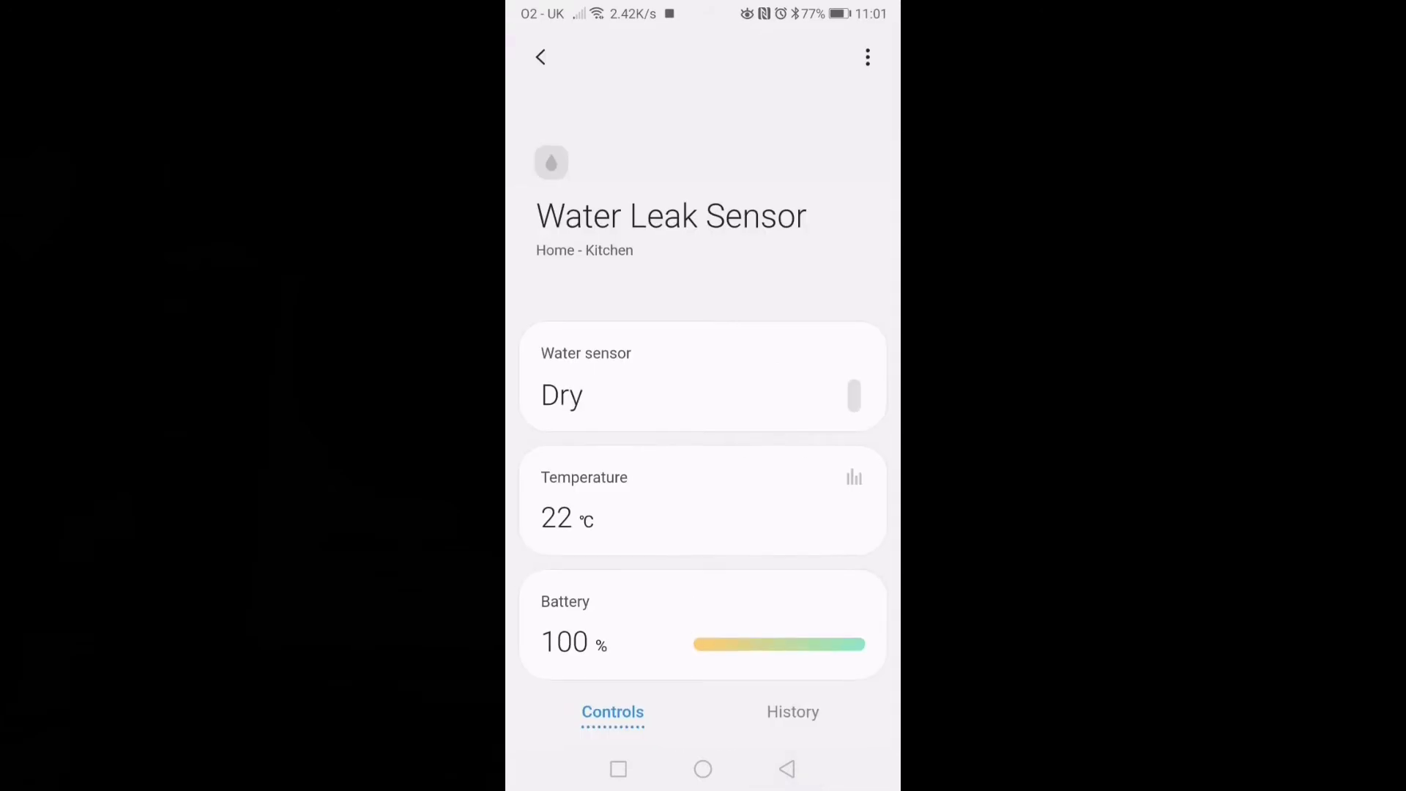
{"action": "left_click", "coordinate": [787, 770]}
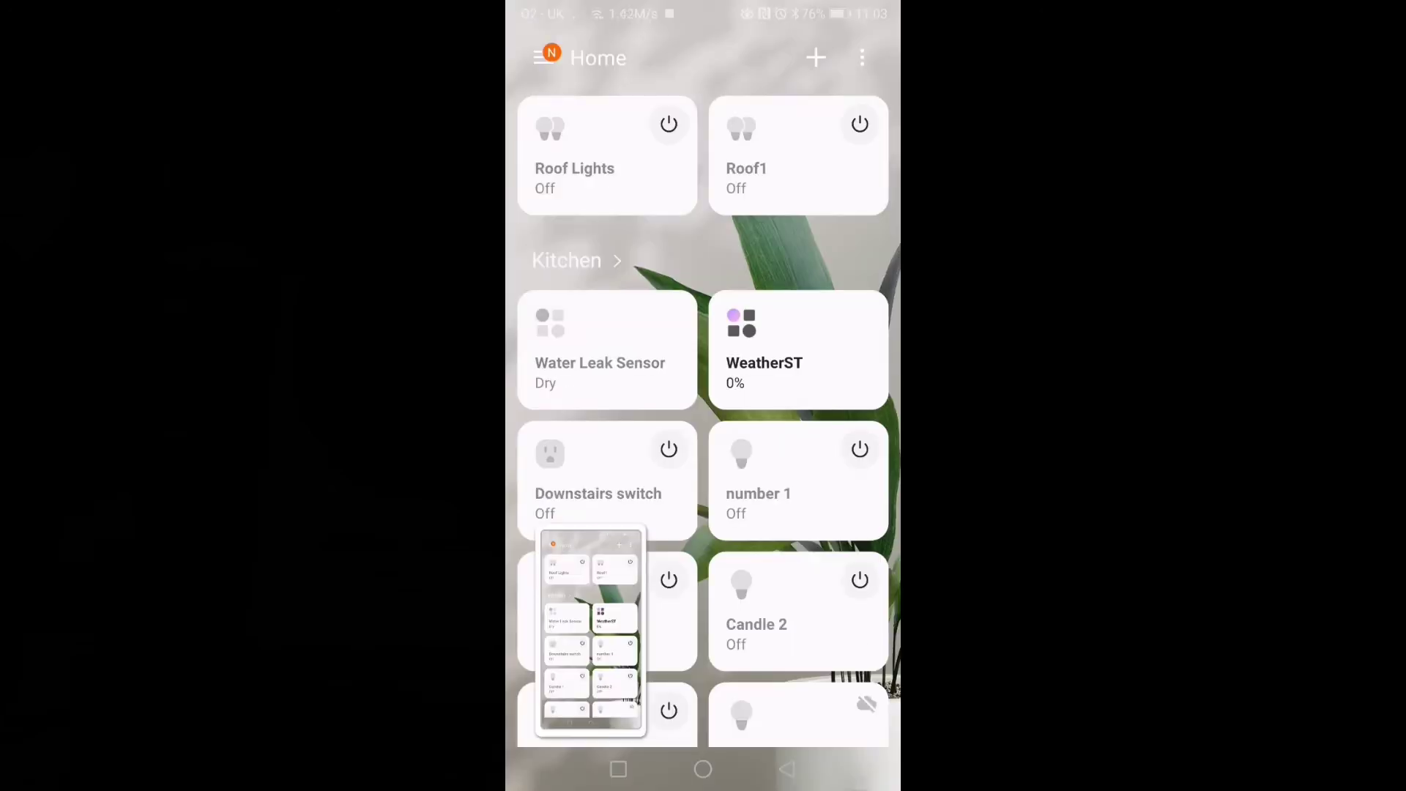
- Start a new automation from the Automations list and add an If condition
{"action": "left_click", "coordinate": [543, 57]}
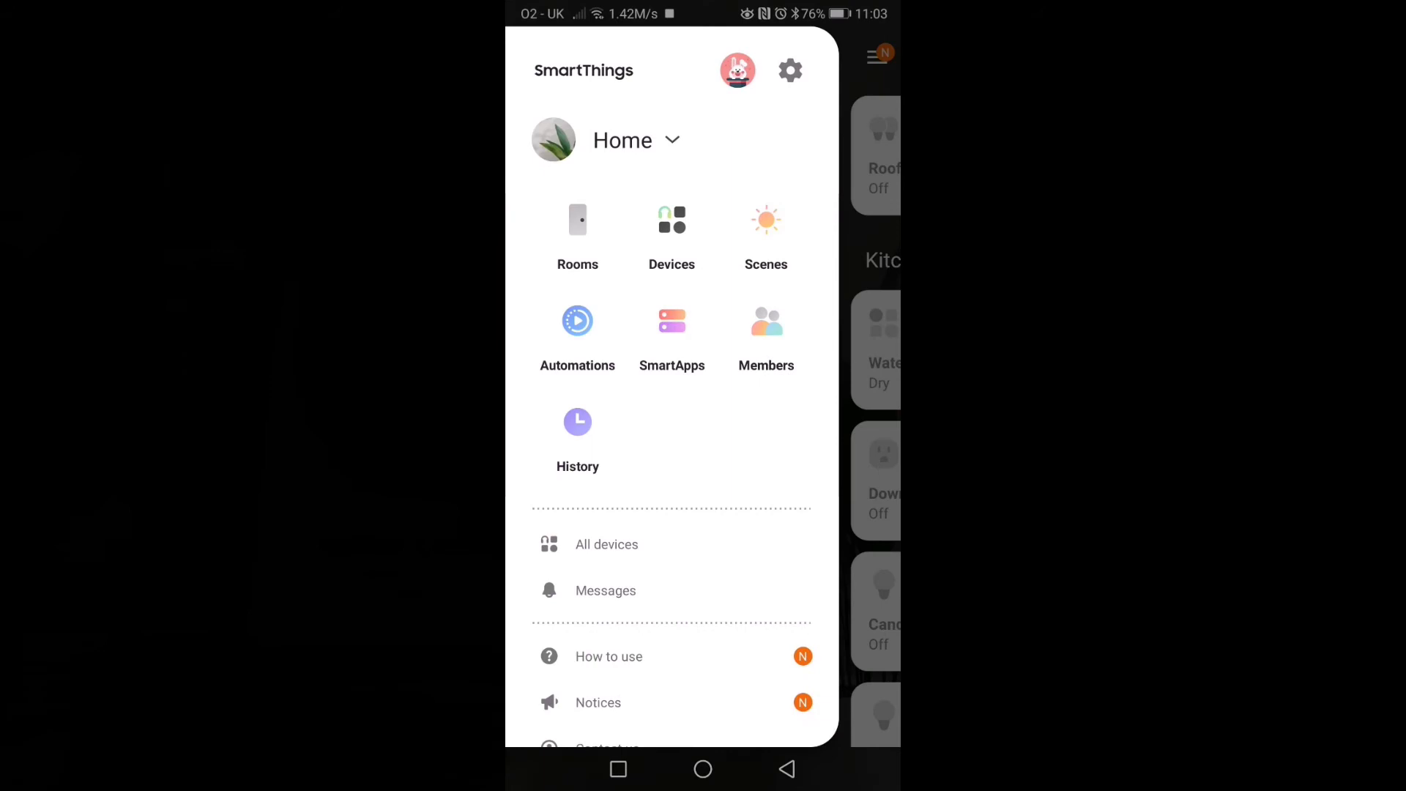
{"action": "left_click", "coordinate": [578, 330]}
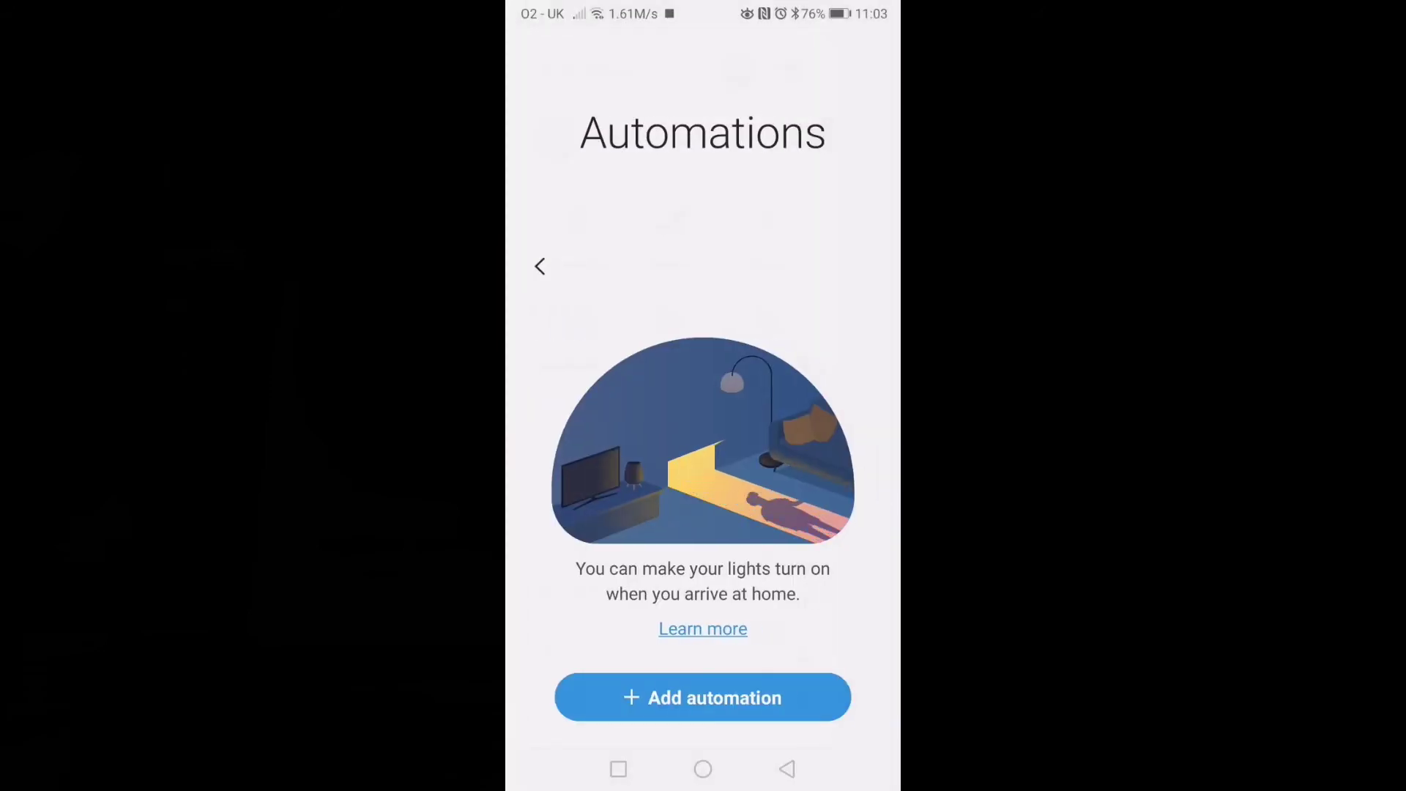
{"action": "left_click", "coordinate": [703, 698]}
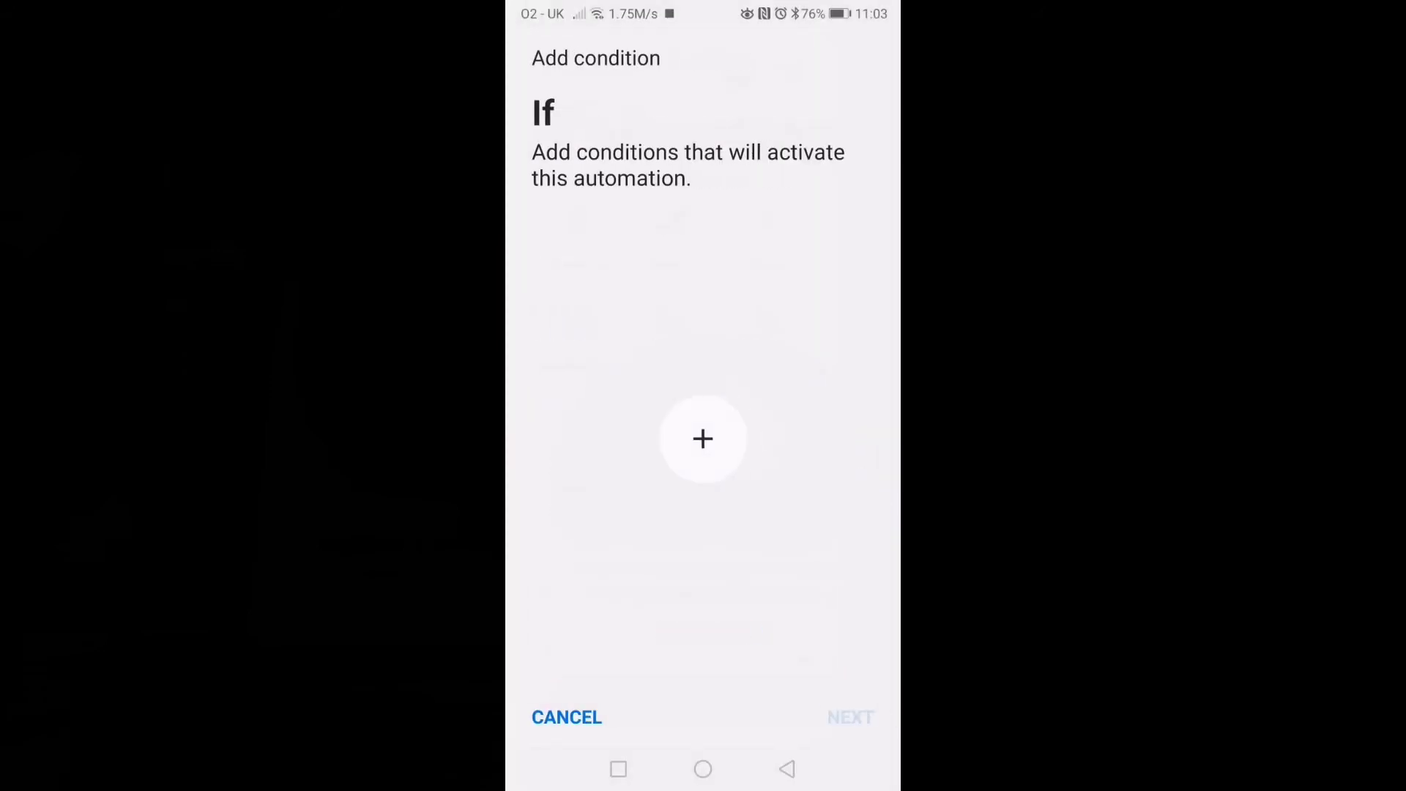
{"action": "left_click", "coordinate": [703, 438]}
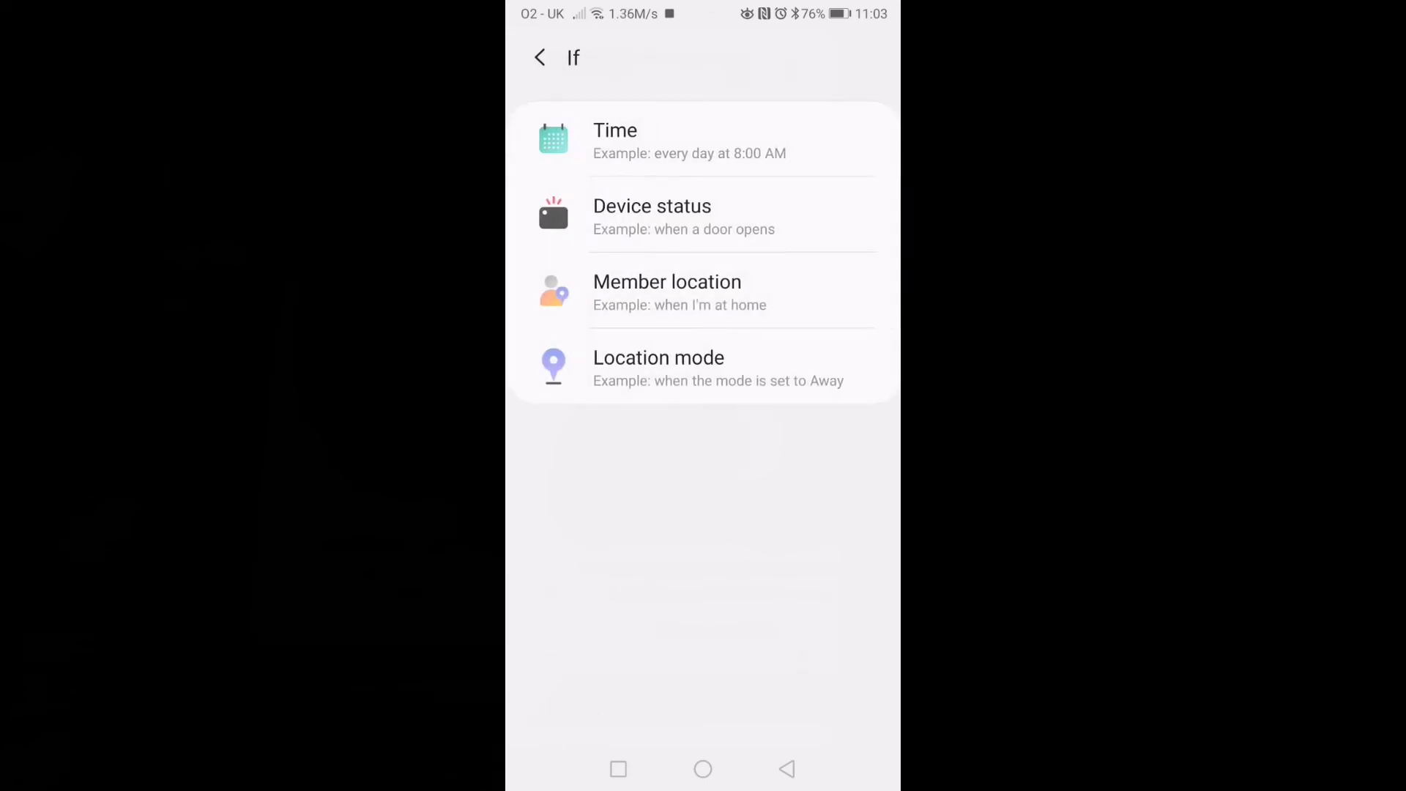
- Set the condition to the Kitchen Water Leak Sensor's water sensor reporting Wet
{"action": "left_click", "coordinate": [721, 220]}
{"action": "left_click_drag", "start_coordinate": [787, 473], "coordinate": [801, 264]}
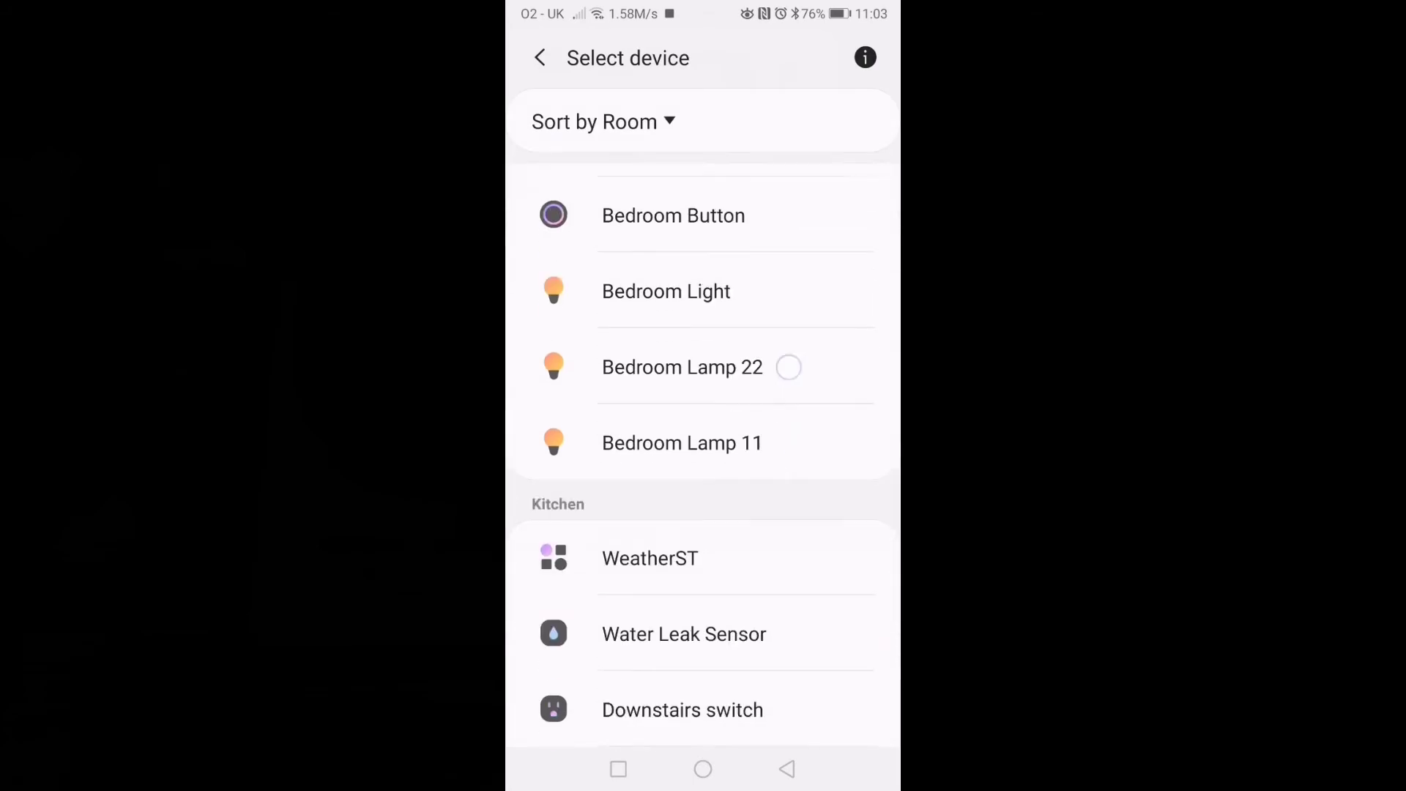
{"action": "left_click", "coordinate": [702, 495]}
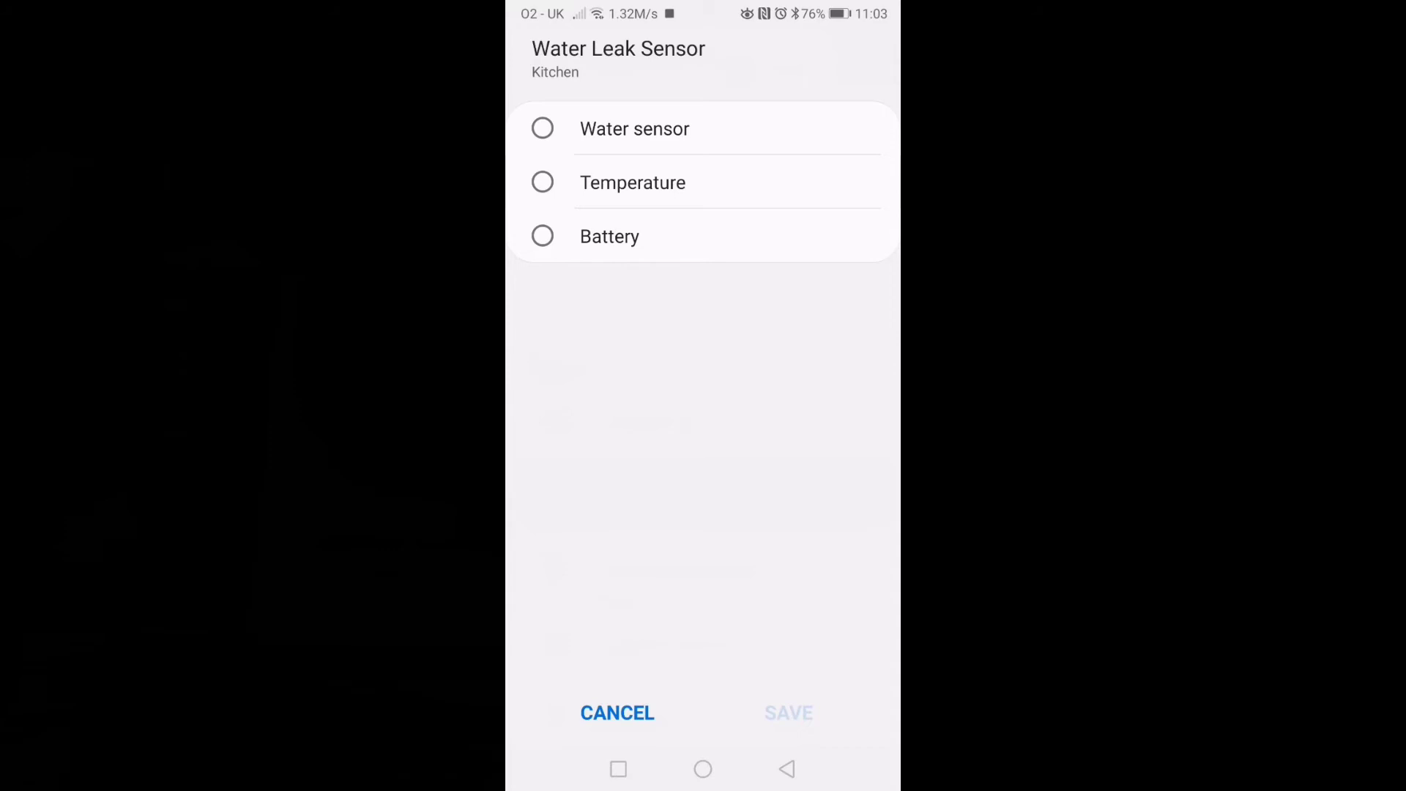
{"action": "left_click", "coordinate": [544, 129]}
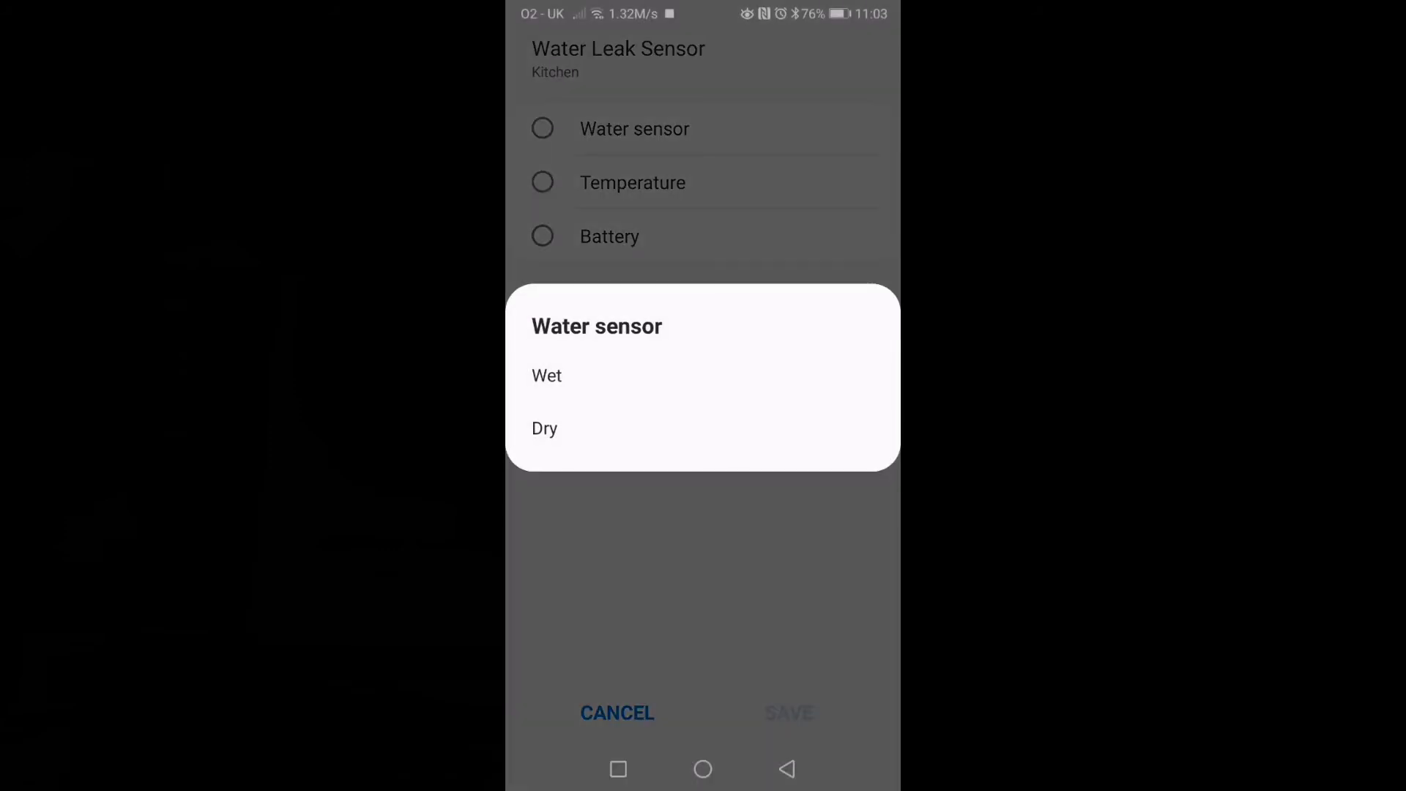
{"action": "left_click", "coordinate": [612, 381]}
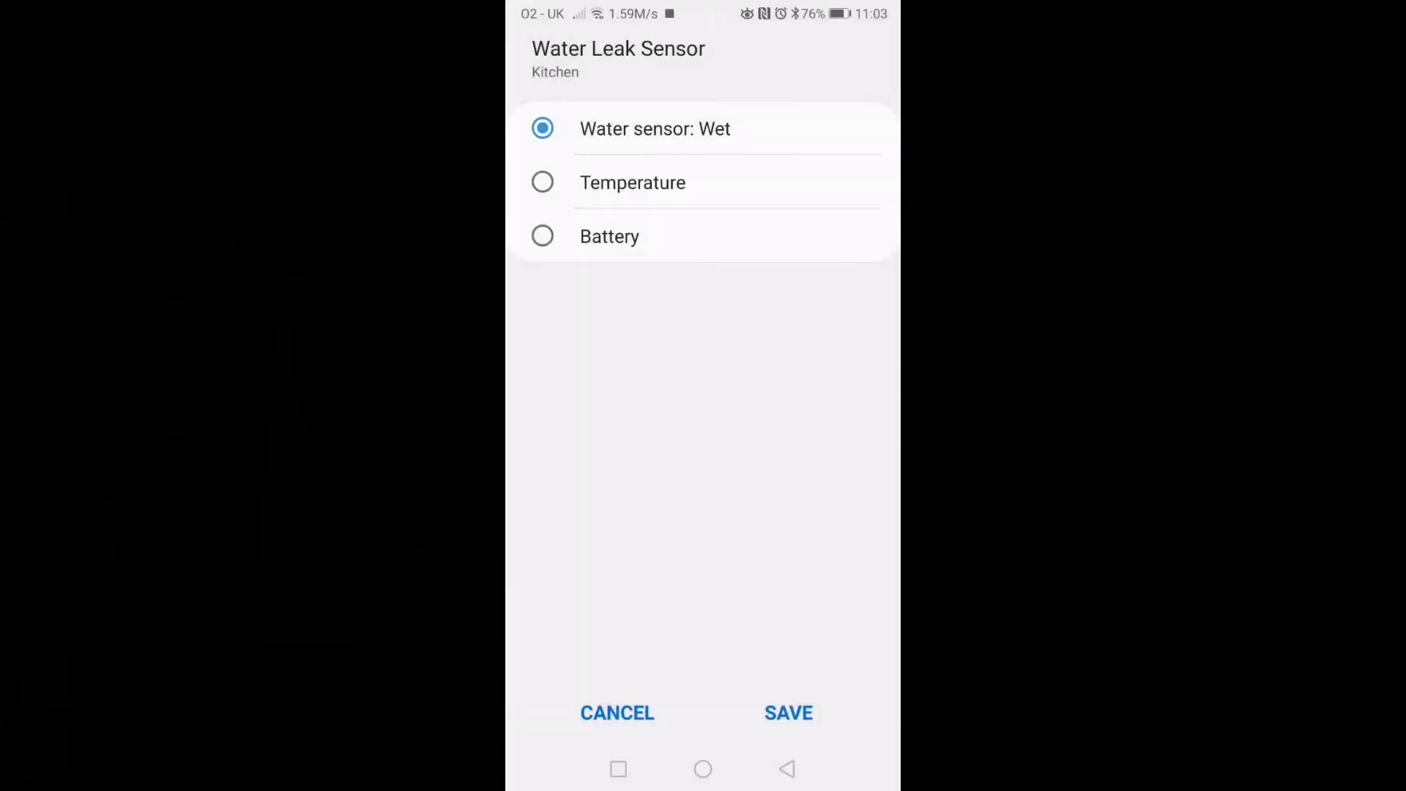
{"action": "left_click", "coordinate": [789, 713]}
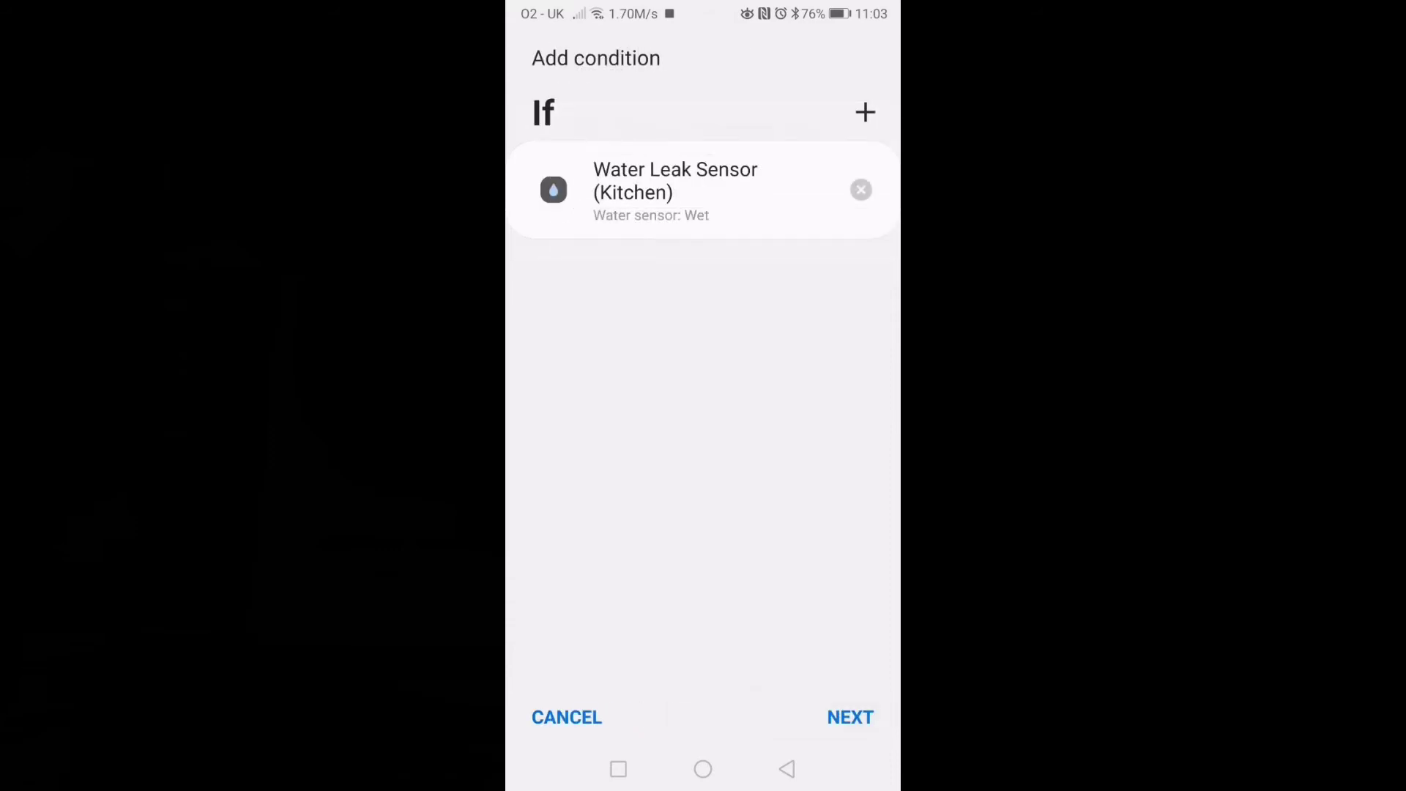
{"action": "left_click", "coordinate": [850, 716]}
- Add the Number 4 (Kitchen) light as a Control devices action under Then
{"action": "left_click", "coordinate": [709, 419]}
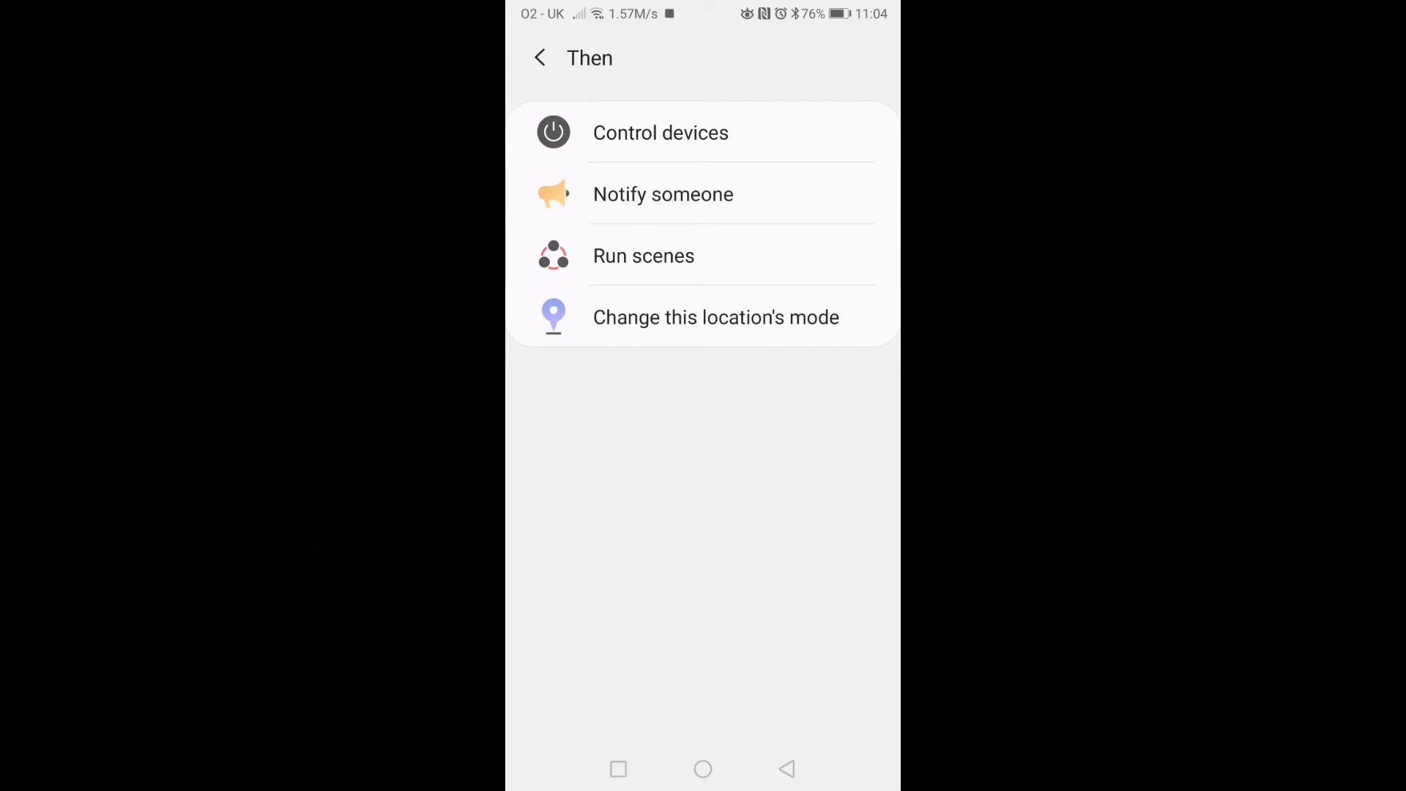
{"action": "left_click", "coordinate": [695, 136]}
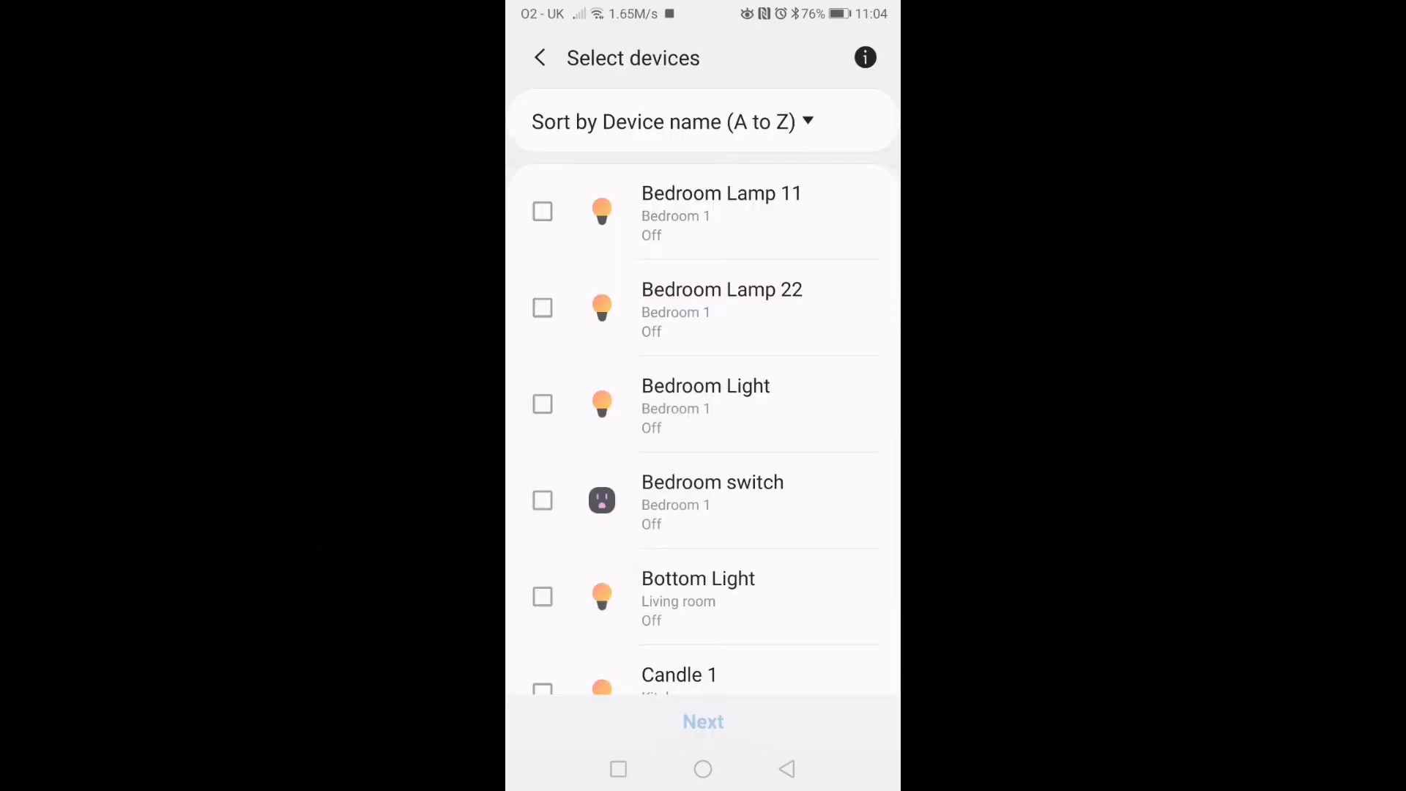
{"action": "left_click_drag", "start_coordinate": [788, 557], "coordinate": [828, 333]}
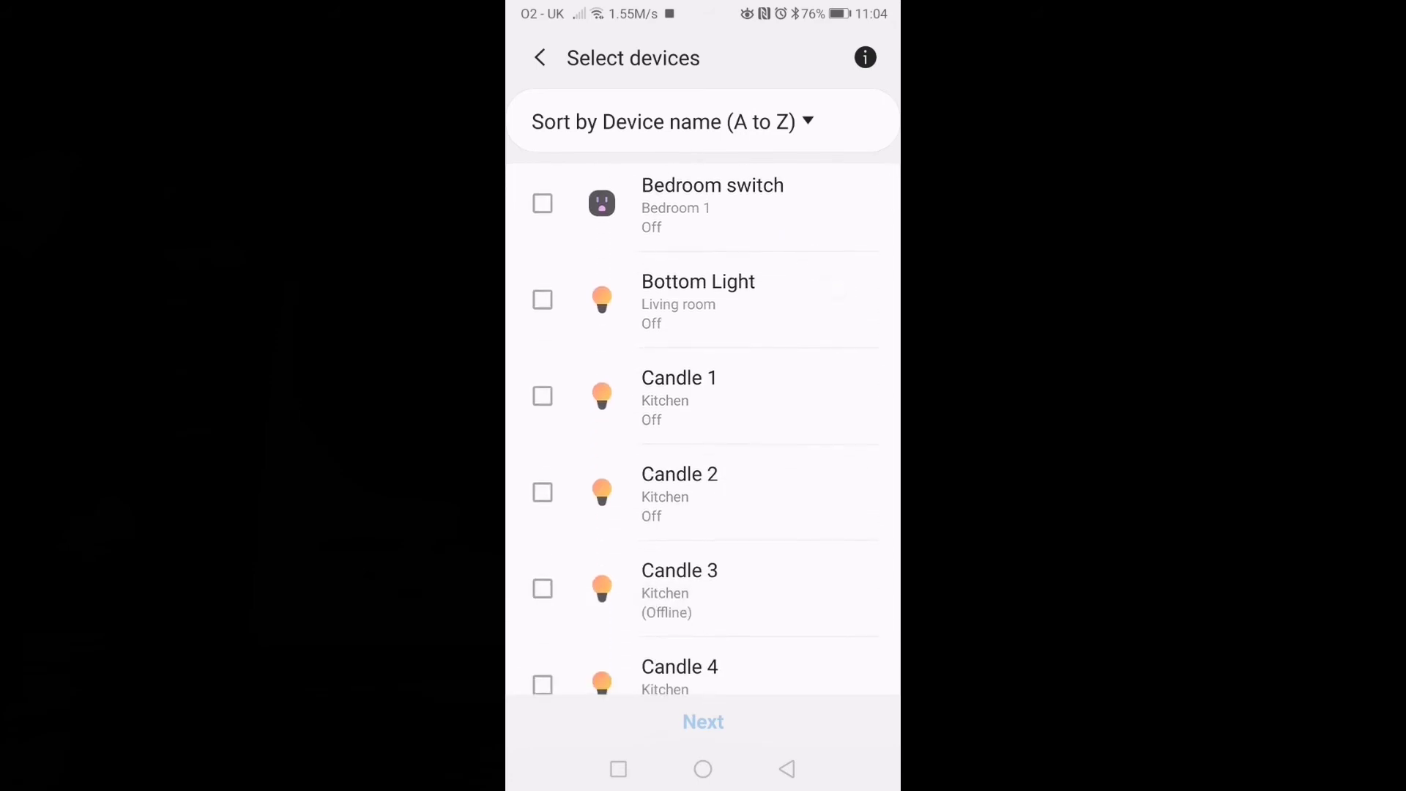
{"action": "left_click_drag", "start_coordinate": [814, 491], "coordinate": [819, 324]}
{"action": "left_click_drag", "start_coordinate": [818, 528], "coordinate": [821, 330]}
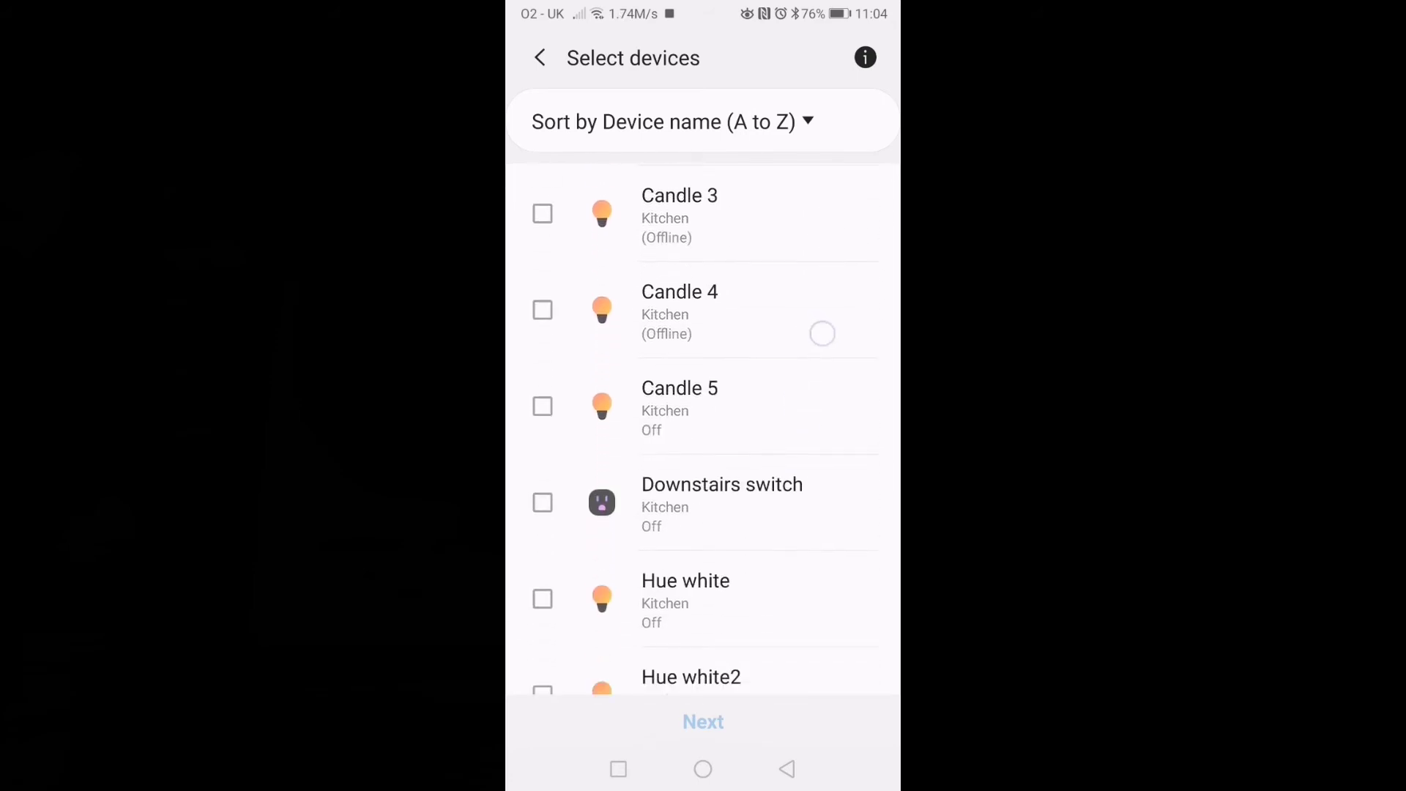
{"action": "left_click_drag", "start_coordinate": [814, 506], "coordinate": [817, 300]}
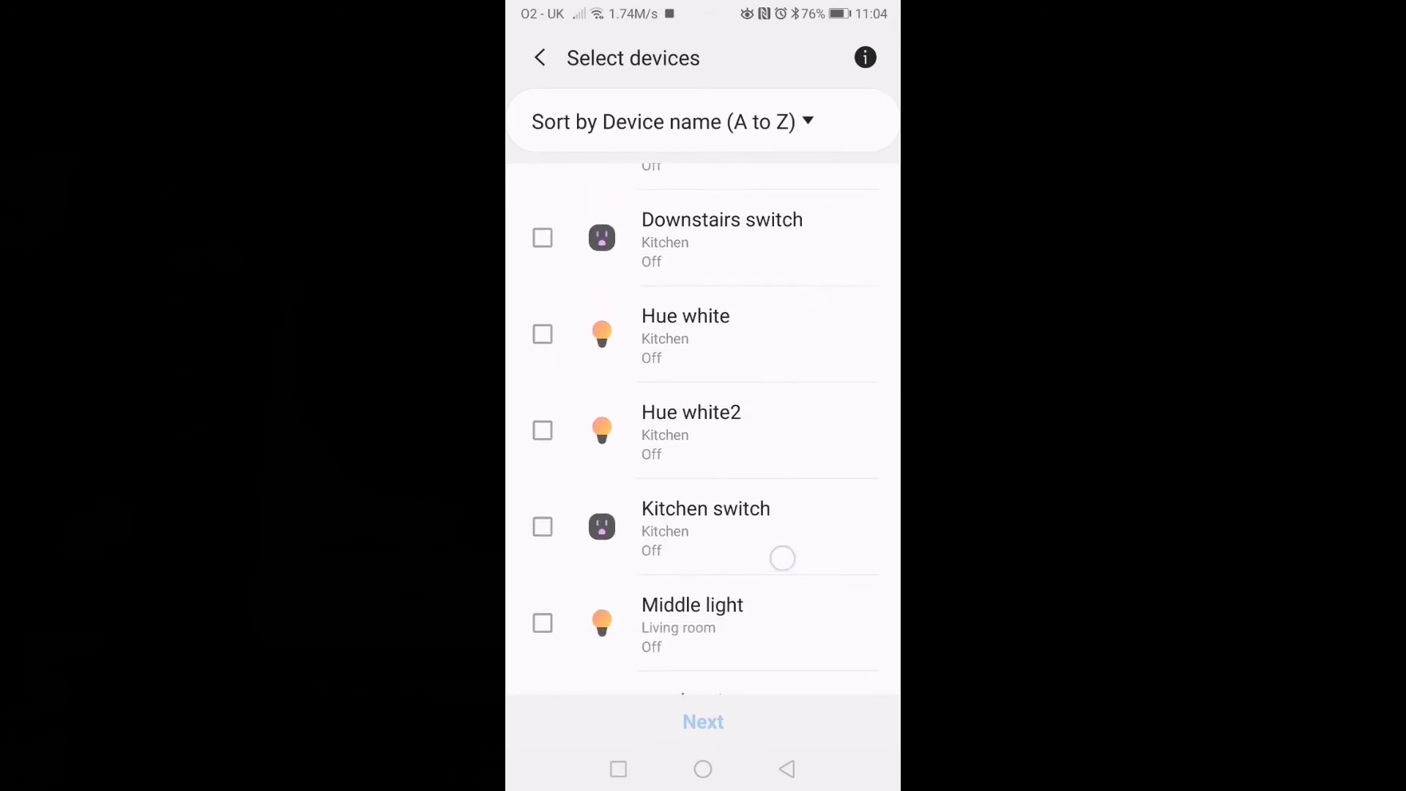
{"action": "left_click_drag", "start_coordinate": [781, 558], "coordinate": [810, 305]}
{"action": "left_click_drag", "start_coordinate": [794, 383], "coordinate": [800, 320]}
{"action": "left_click", "coordinate": [797, 364]}
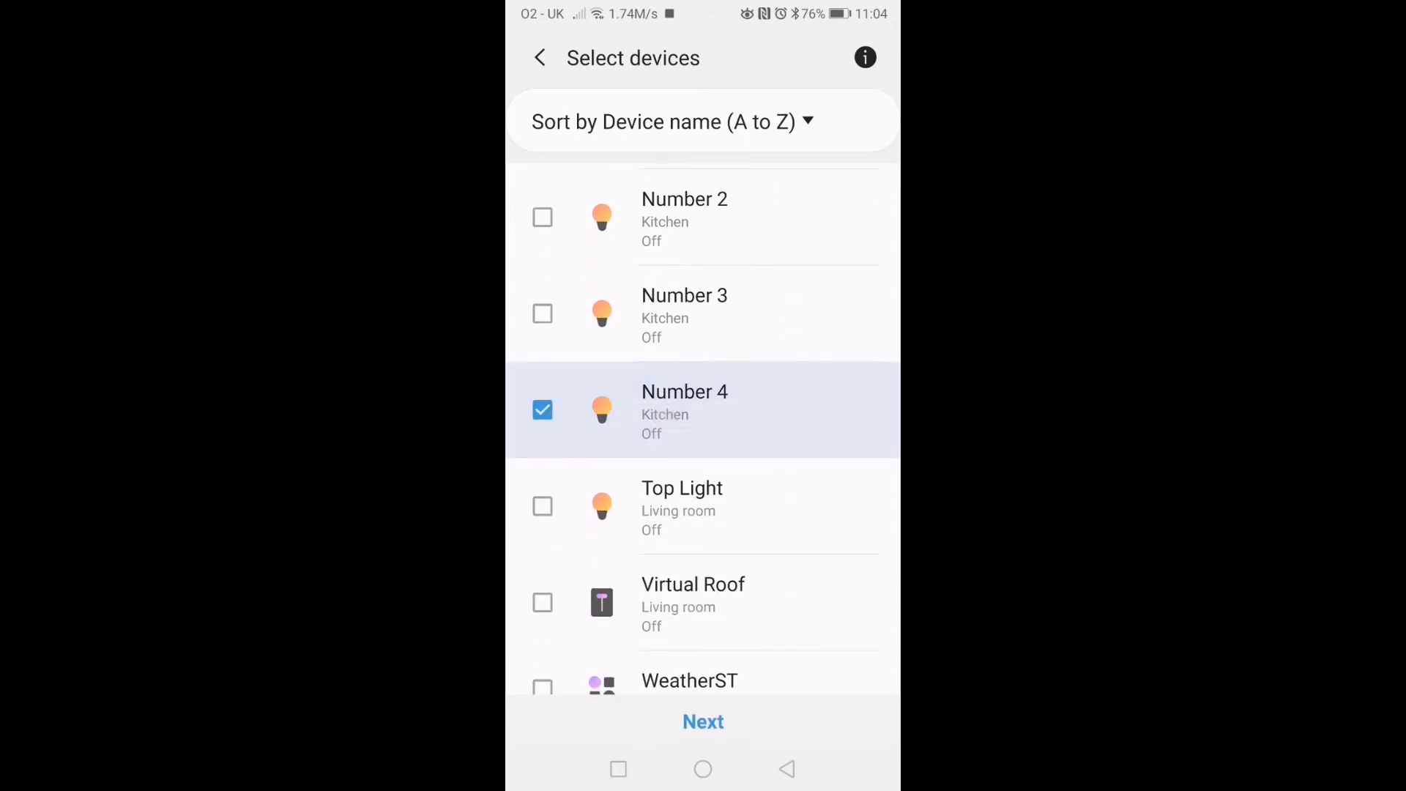
{"action": "left_click", "coordinate": [704, 722]}
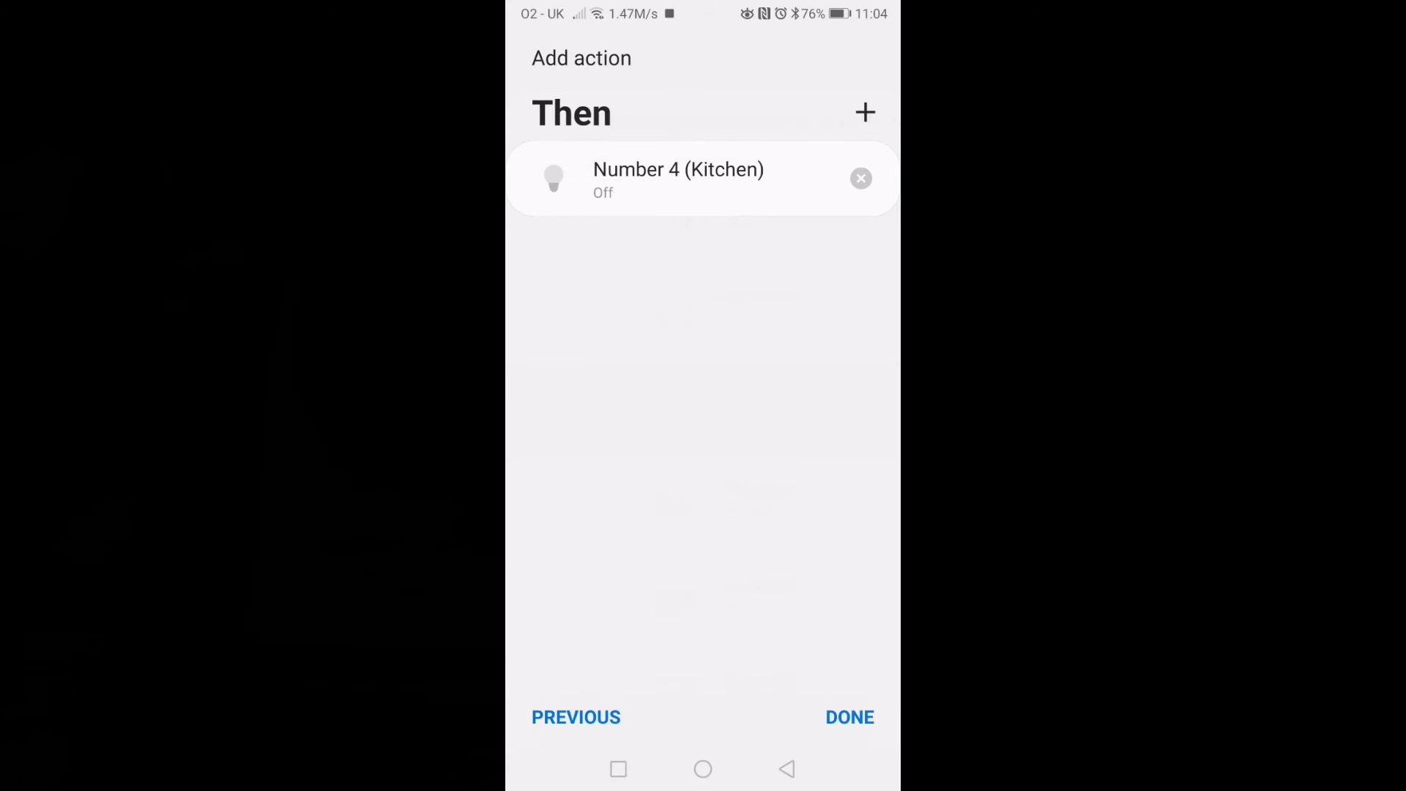
{"action": "left_click", "coordinate": [865, 112]}
{"action": "left_click", "coordinate": [662, 194]}
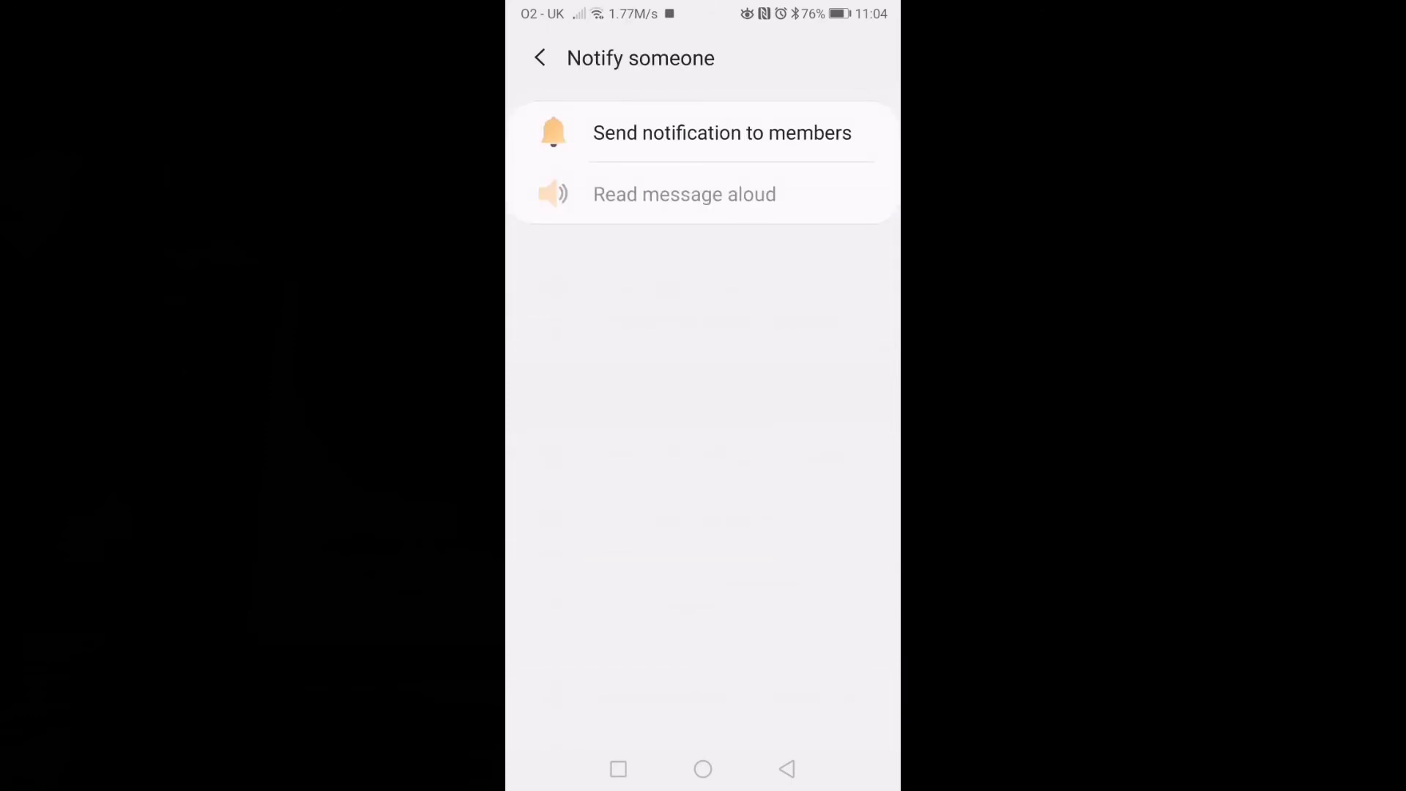
{"action": "left_click", "coordinate": [540, 58]}
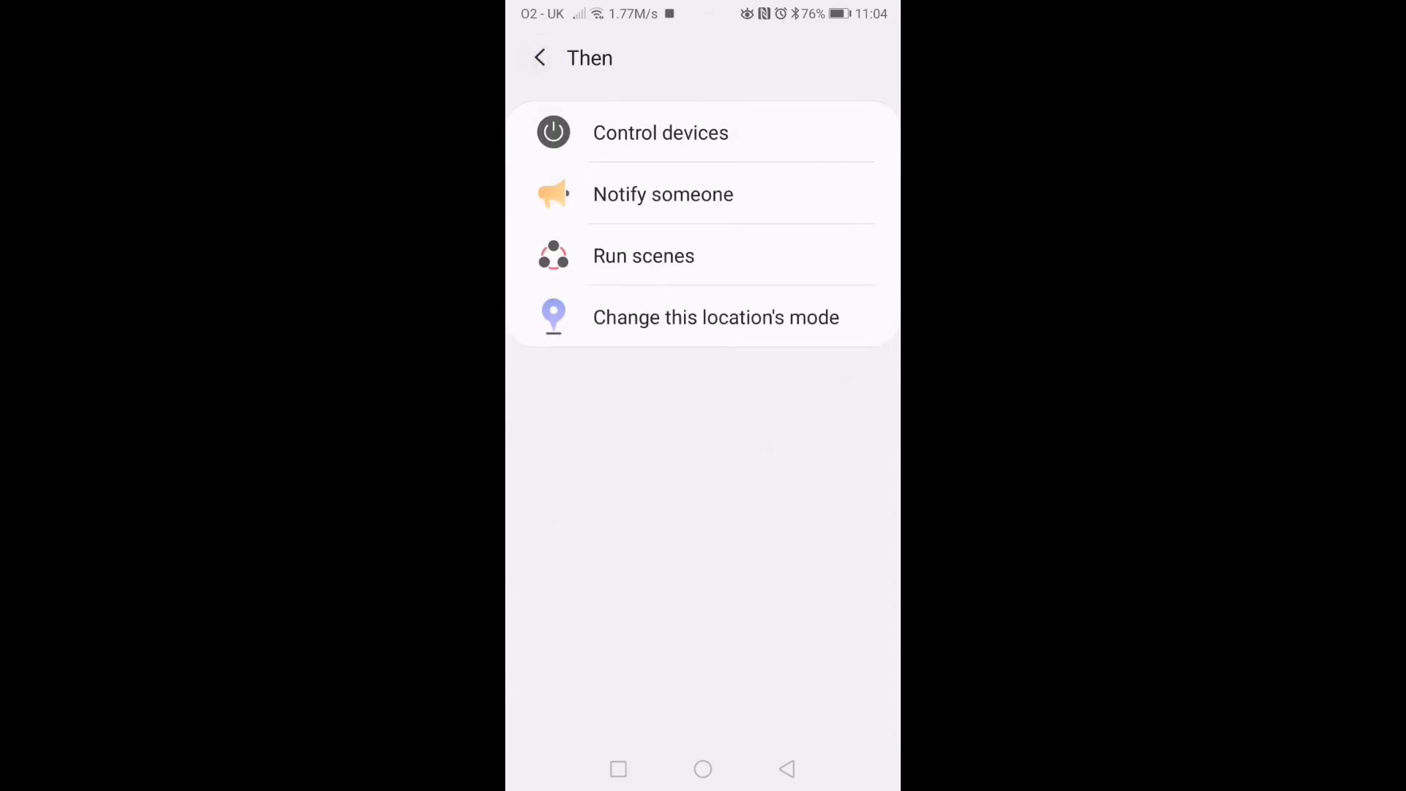
{"action": "left_click", "coordinate": [663, 193]}
{"action": "left_click", "coordinate": [681, 132]}
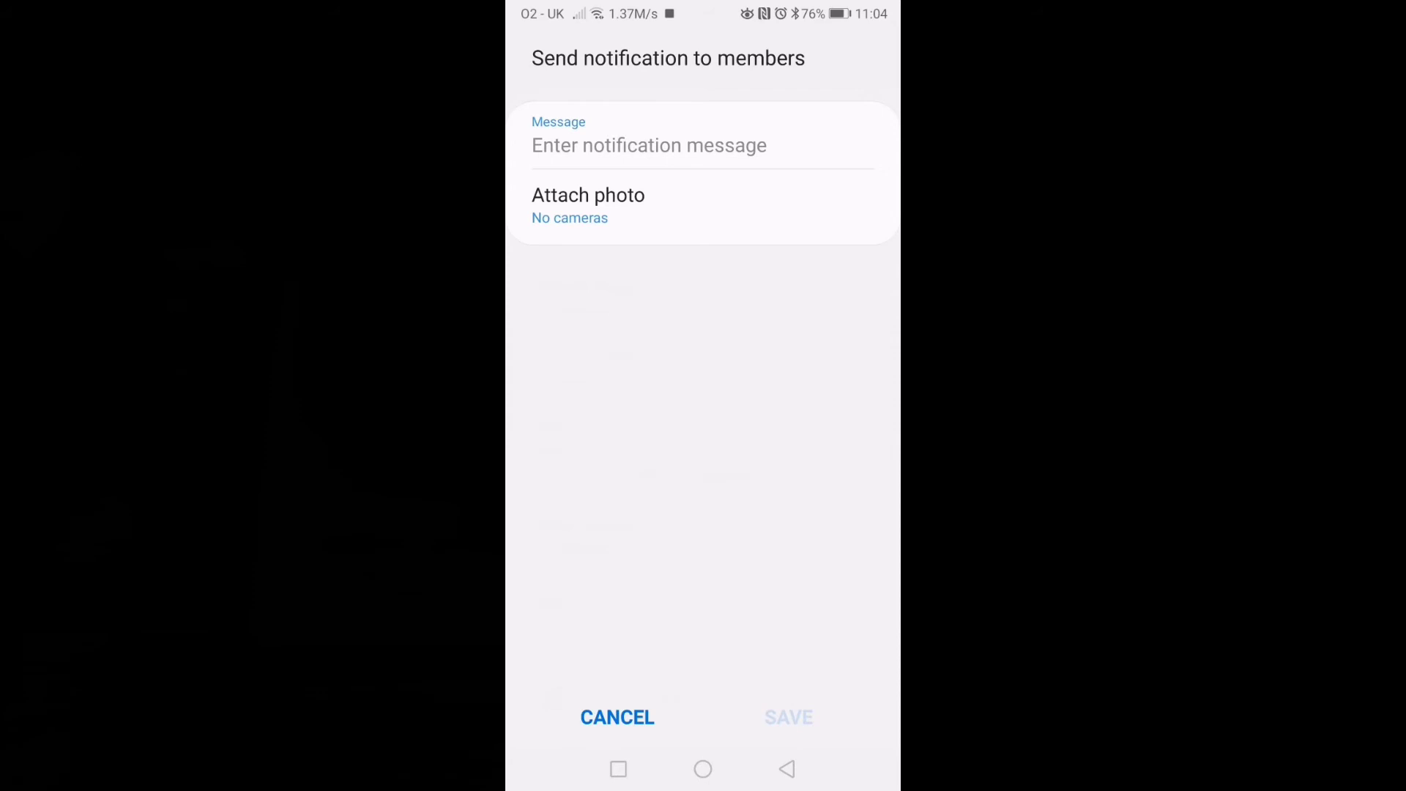
{"action": "left_click", "coordinate": [617, 717]}
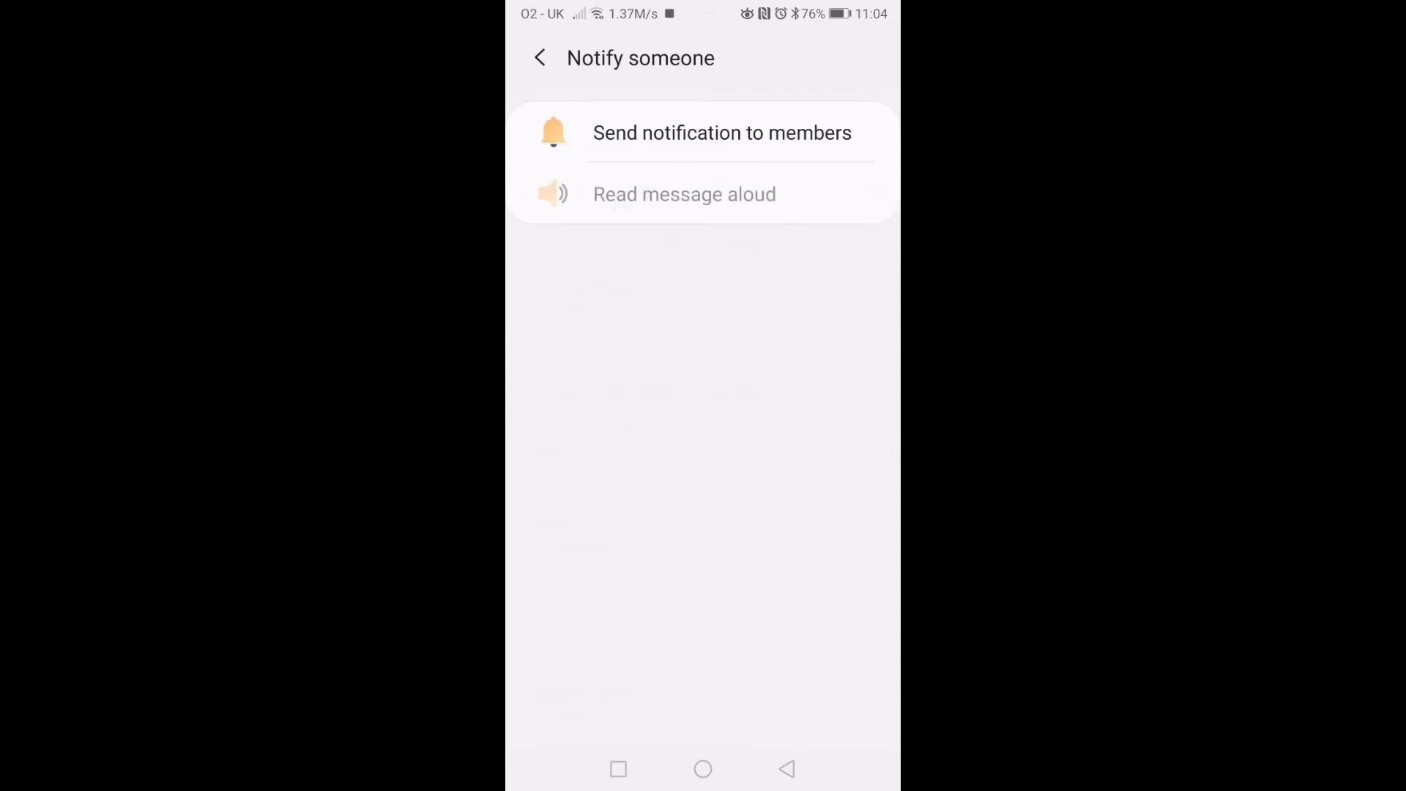
{"action": "left_click", "coordinate": [786, 769]}
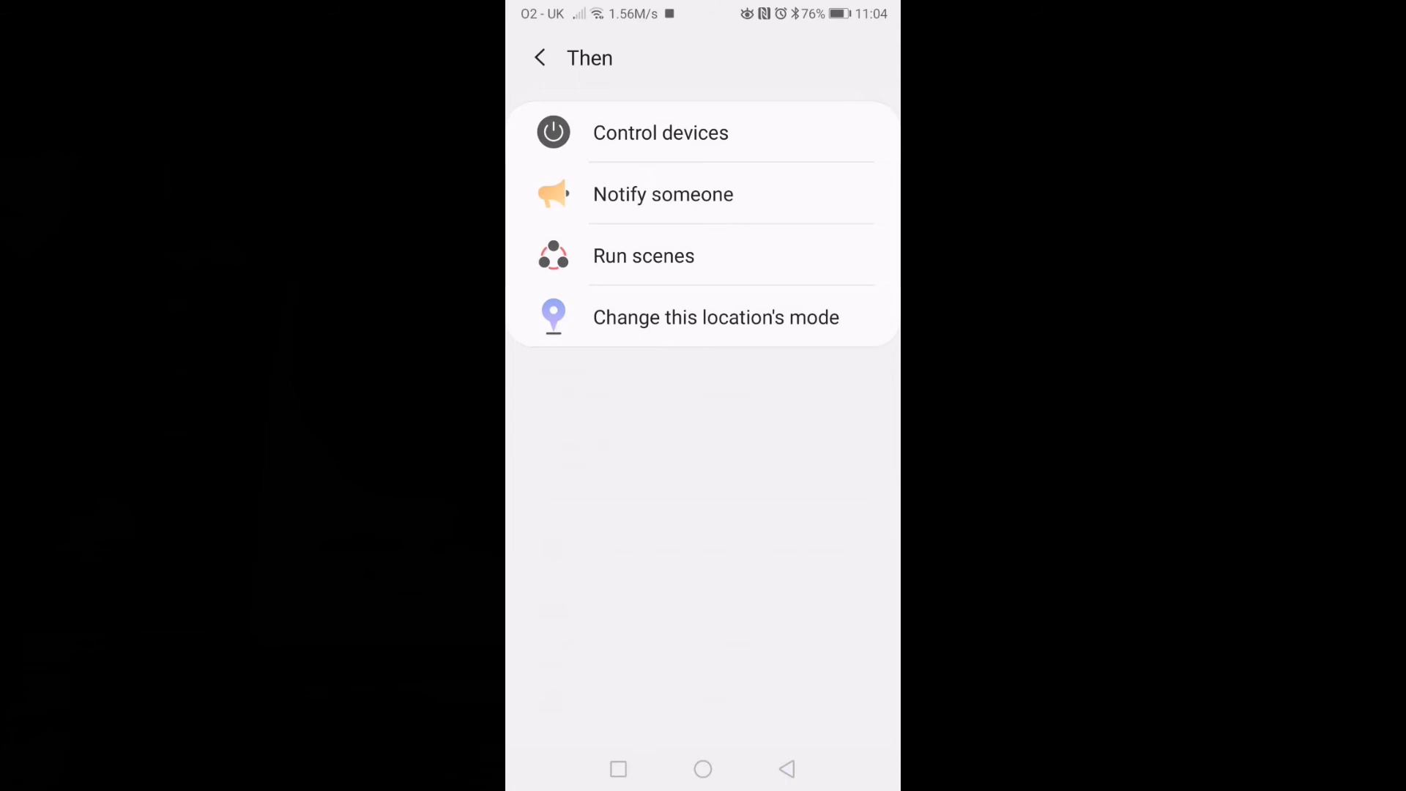
{"action": "left_click", "coordinate": [786, 769]}
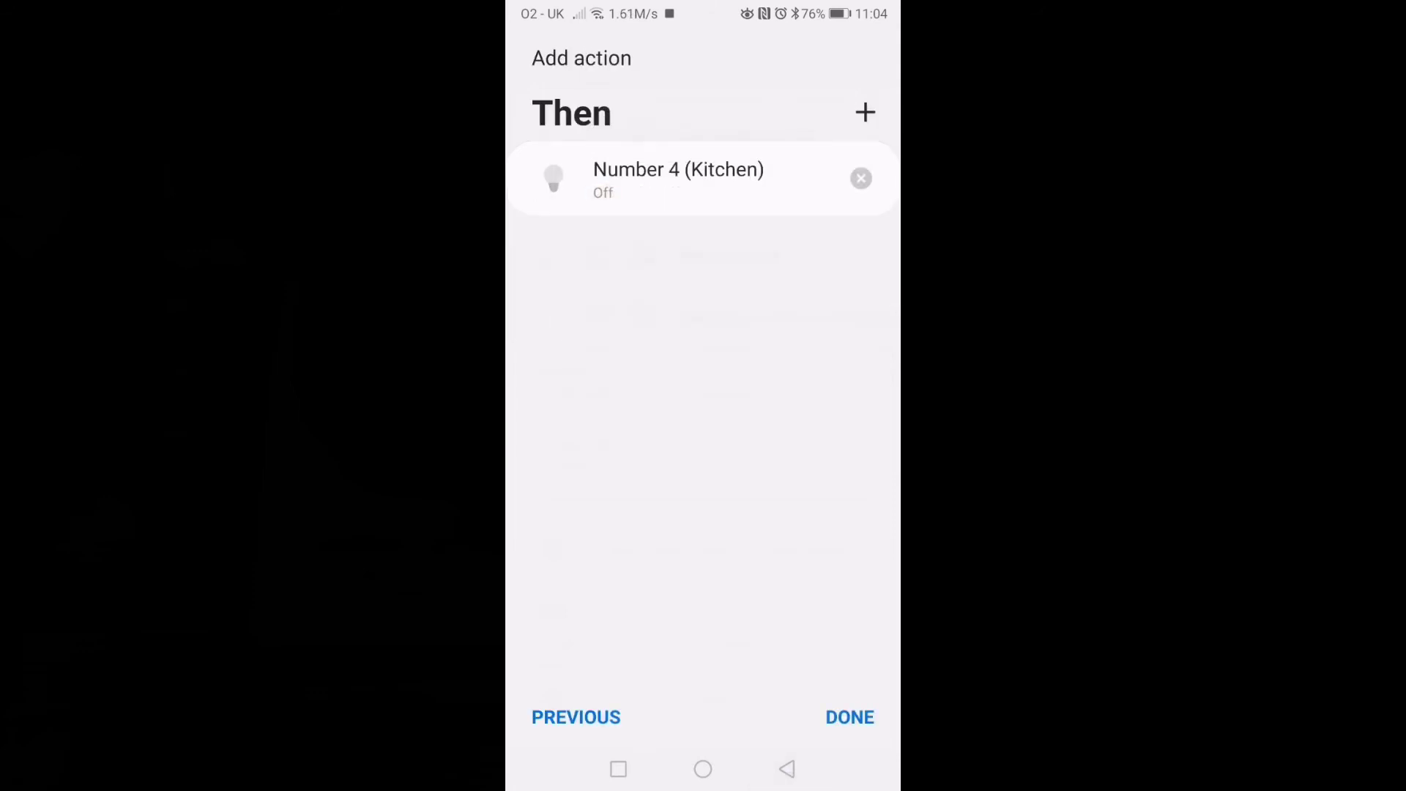
{"action": "left_click", "coordinate": [849, 716]}
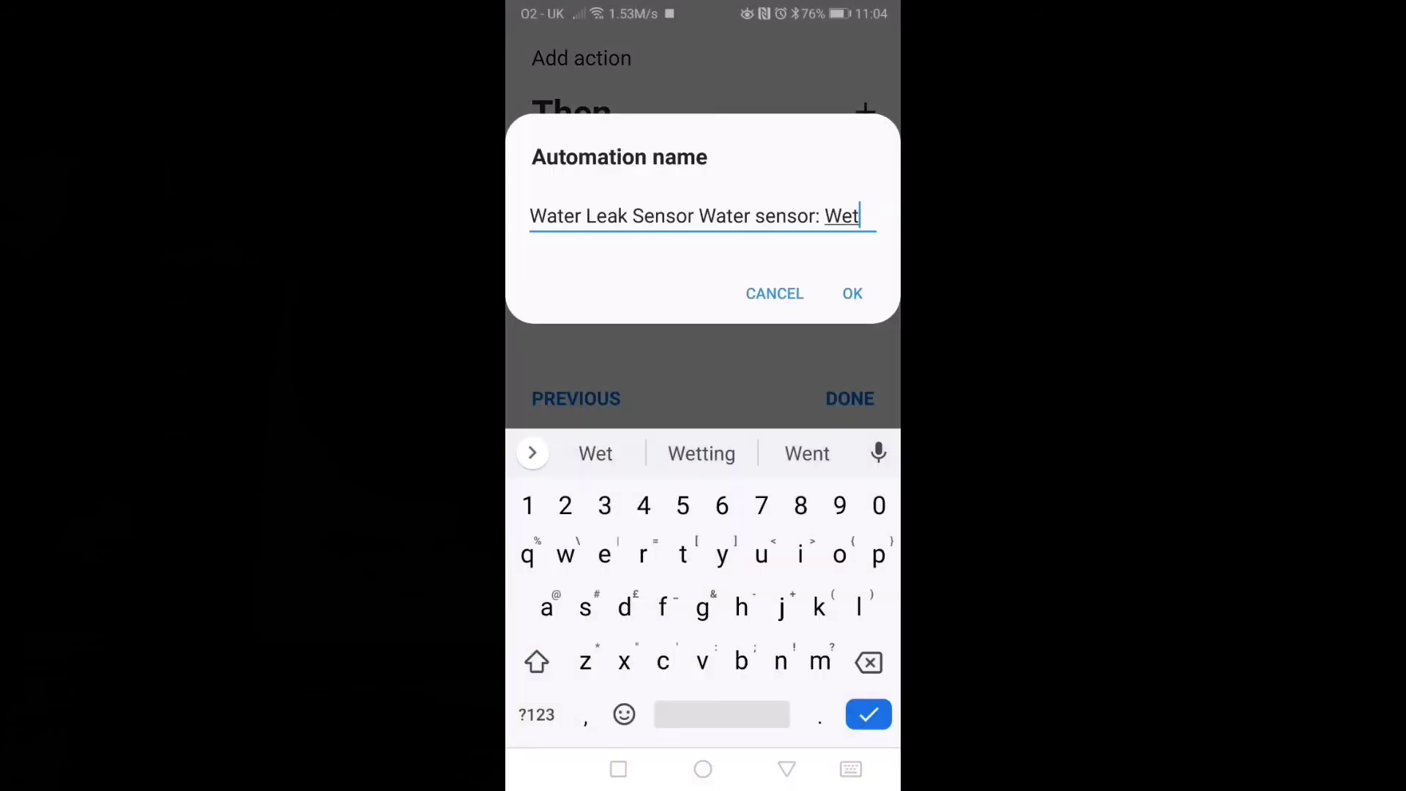
- Keep the suggested name 'Water Leak Sensor Water sensor: Wet' and open the saved automation
{"action": "left_click", "coordinate": [852, 293]}
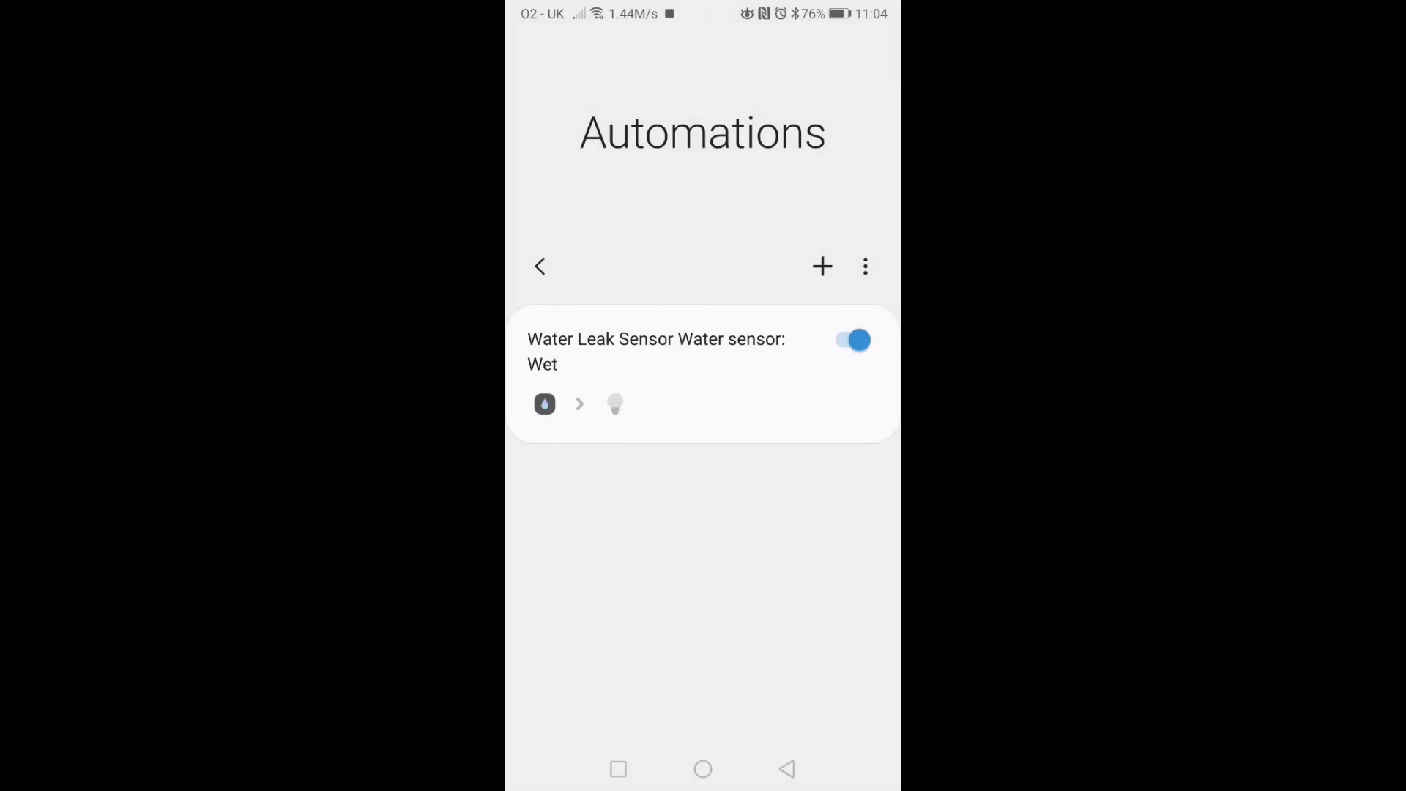
{"action": "left_click", "coordinate": [864, 265]}
{"action": "left_click", "coordinate": [828, 483]}
{"action": "left_click", "coordinate": [626, 374]}
{"action": "left_click", "coordinate": [864, 57]}
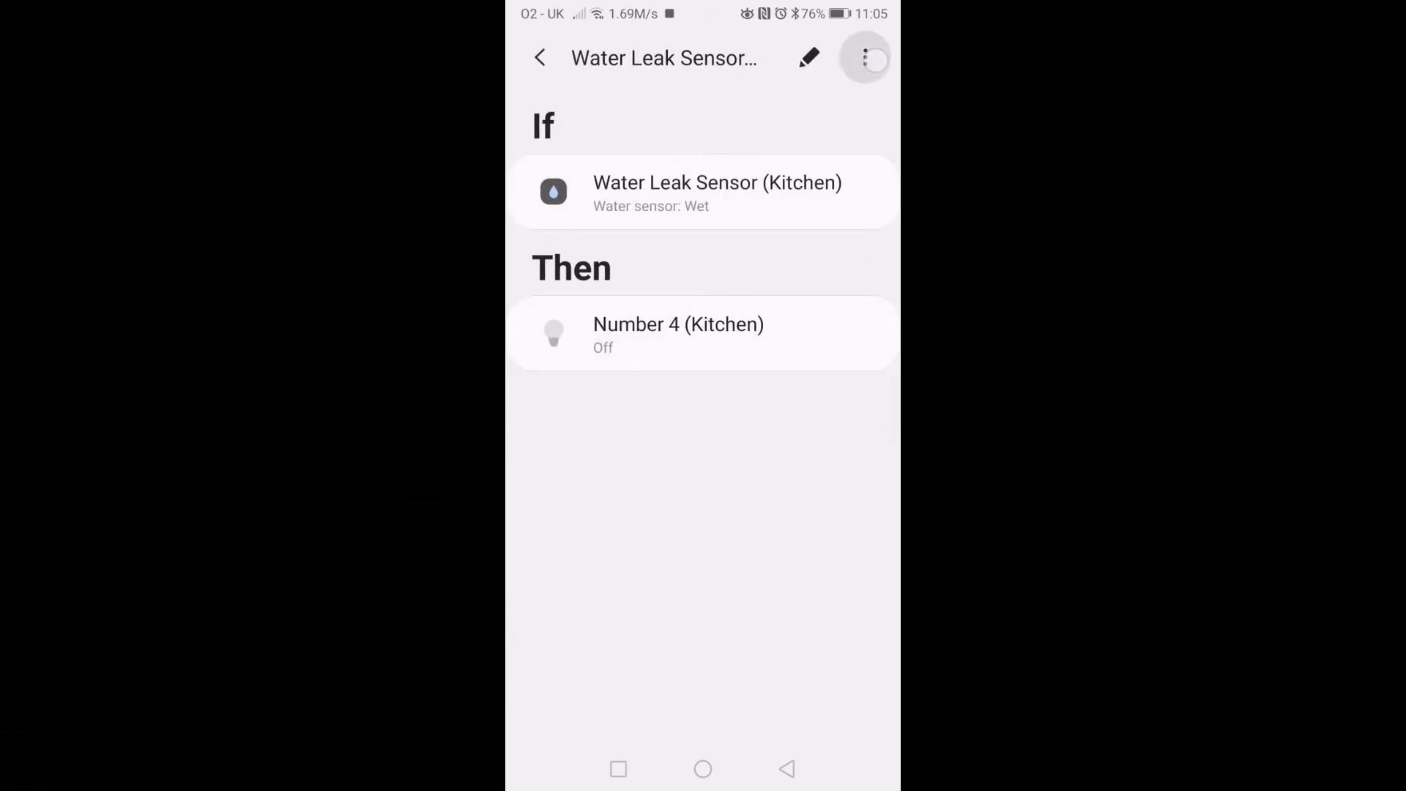
- Set the Number 4 action to On with Colour control set to blue
{"action": "left_click", "coordinate": [782, 435]}
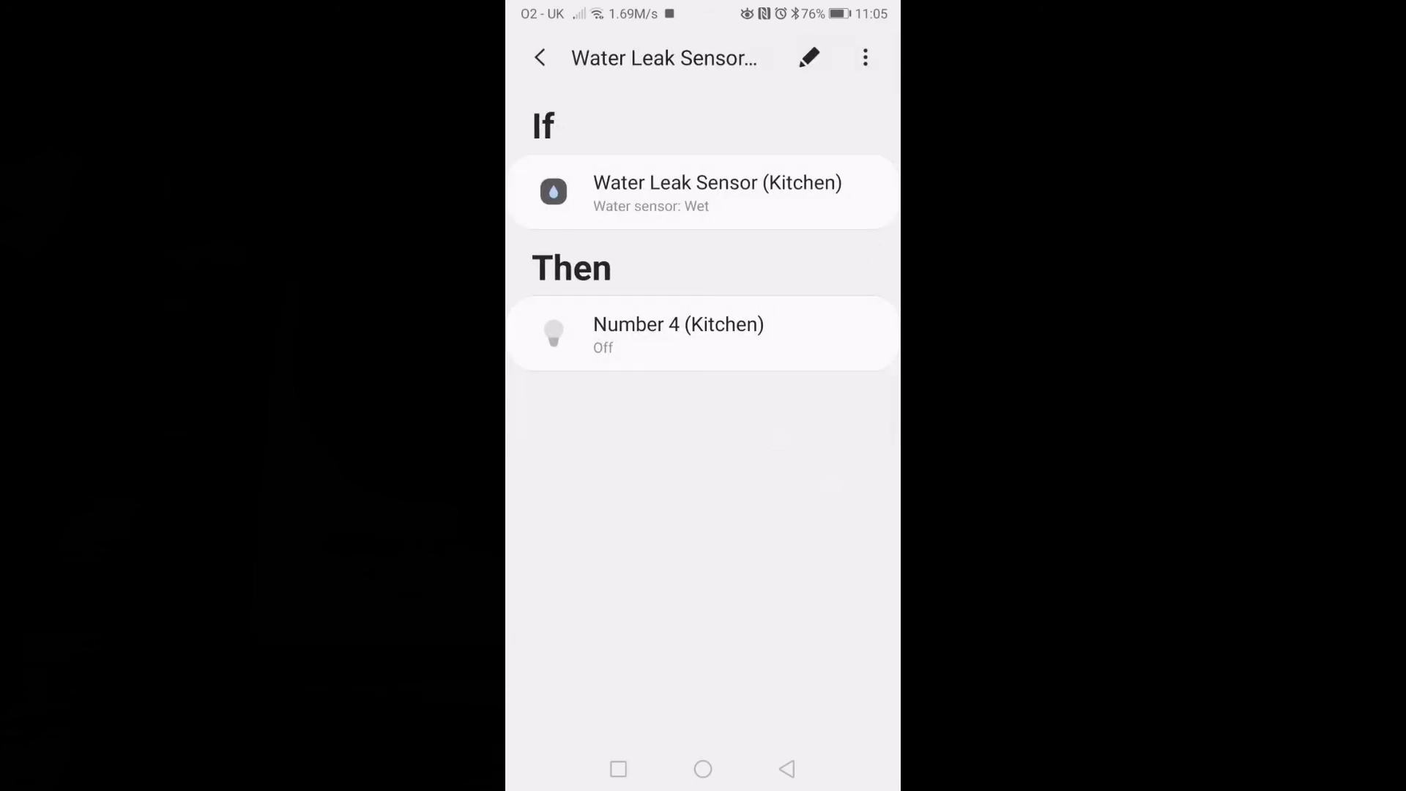
{"action": "left_click", "coordinate": [642, 341]}
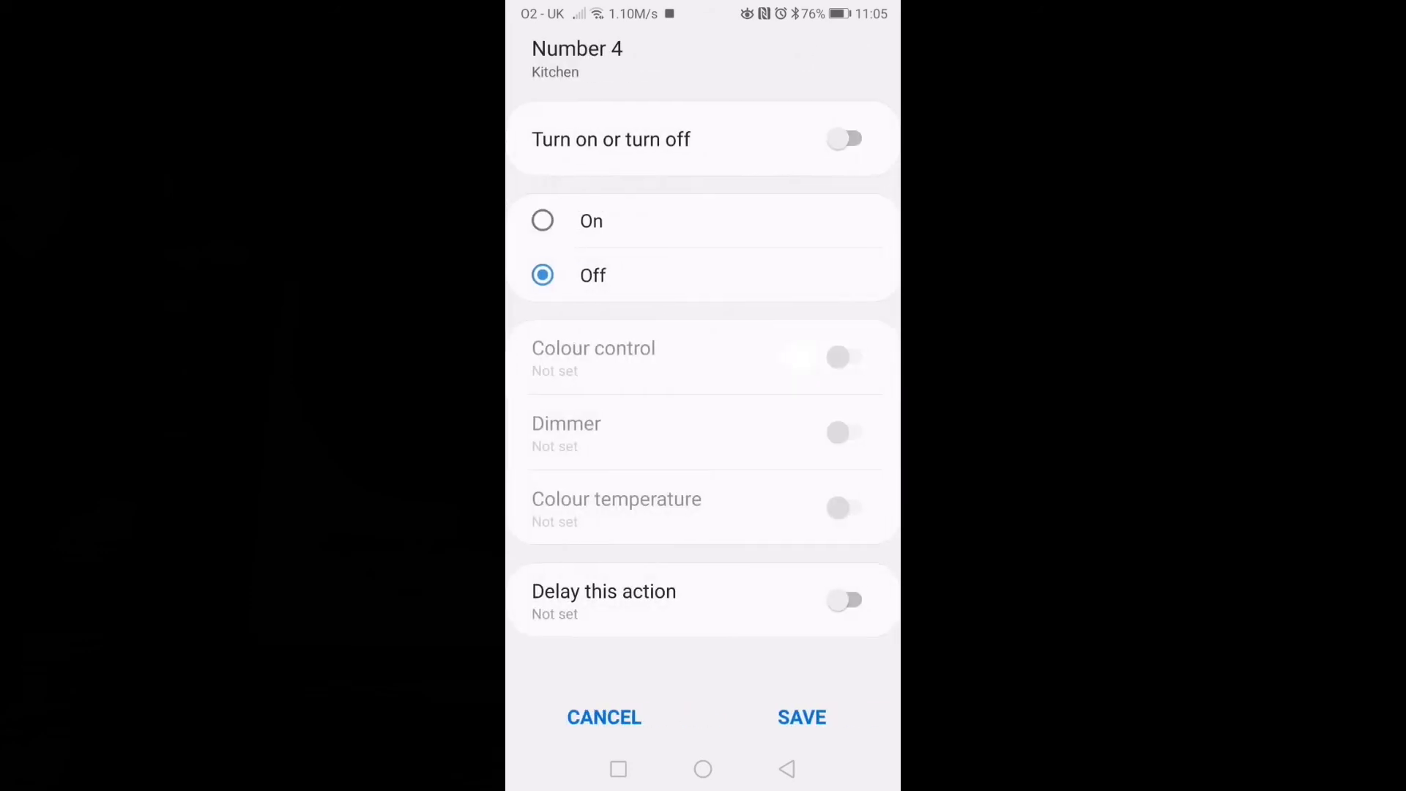
{"action": "left_click", "coordinate": [590, 221]}
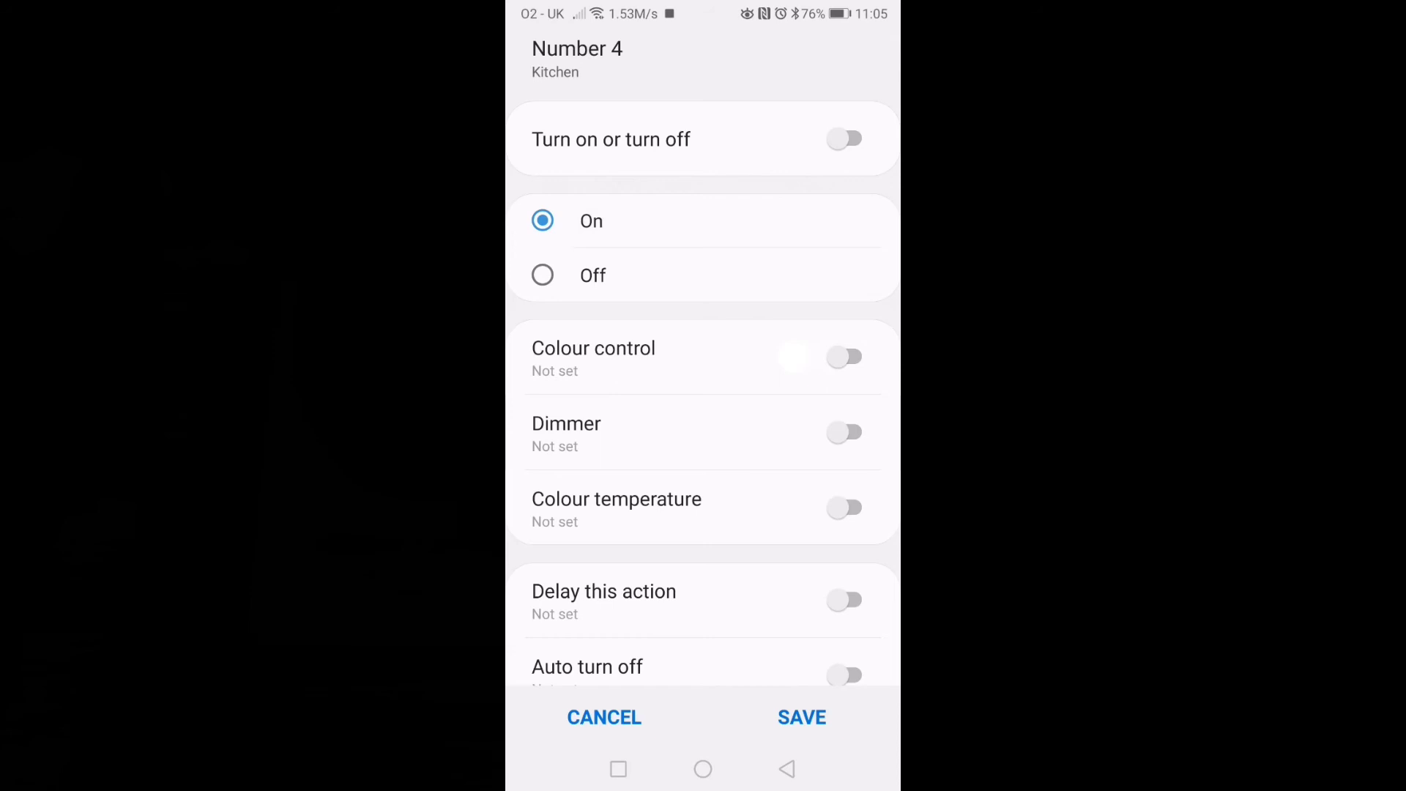
{"action": "left_click", "coordinate": [793, 357]}
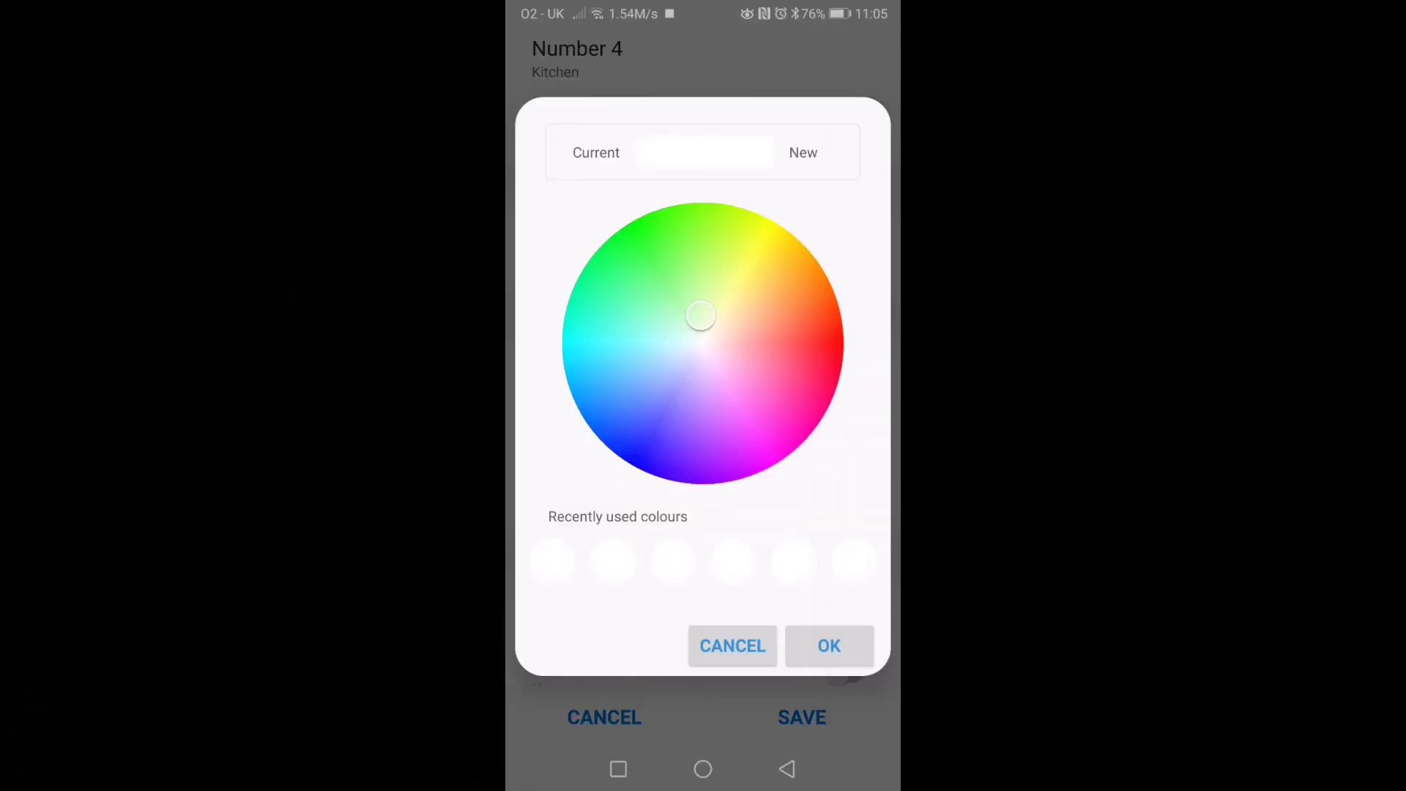
{"action": "mouse_move", "coordinate": [701, 317]}
{"action": "left_mouse_down"}
{"action": "mouse_move", "coordinate": [653, 433]}
{"action": "mouse_move", "coordinate": [648, 408]}
{"action": "mouse_move", "coordinate": [653, 428]}
{"action": "left_mouse_up"}
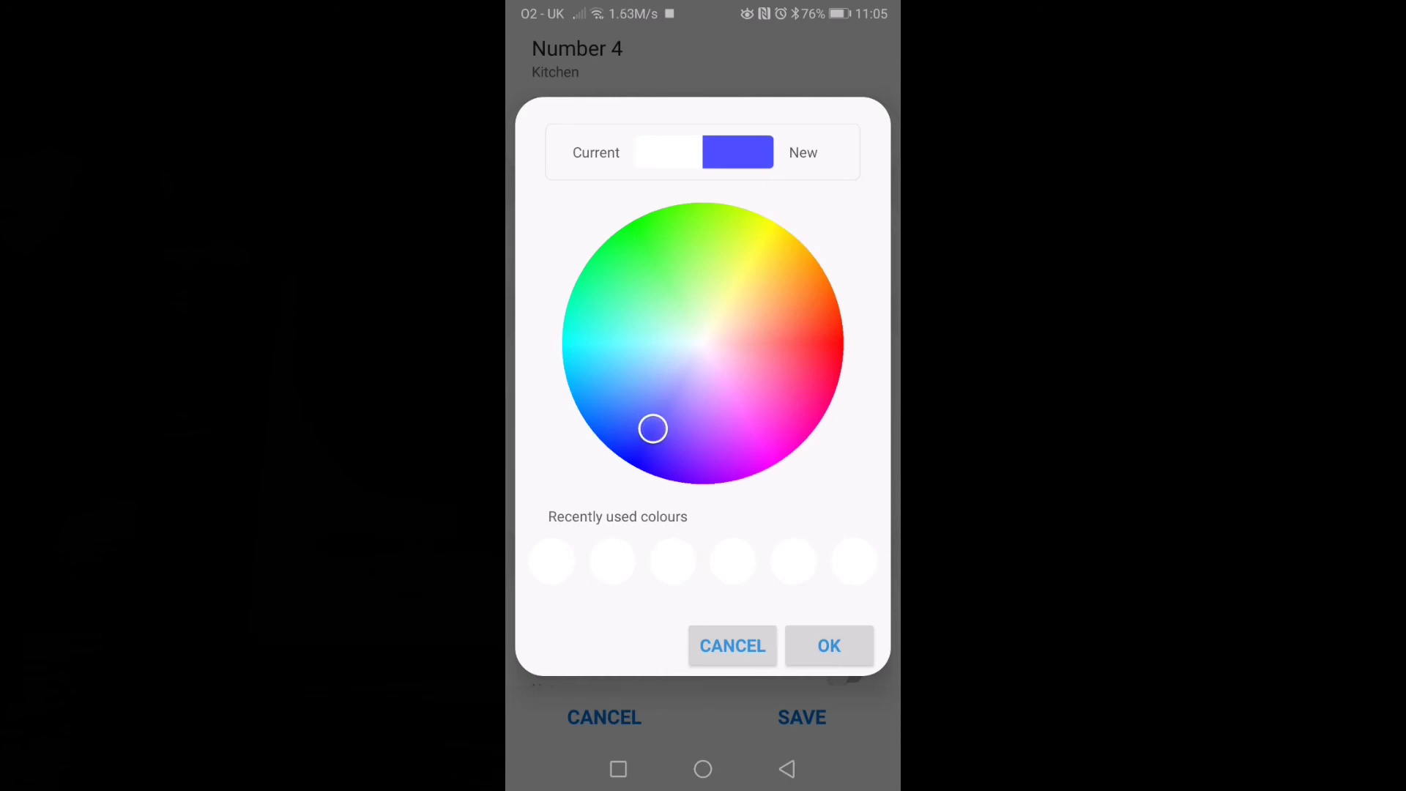
{"action": "left_click", "coordinate": [835, 645]}
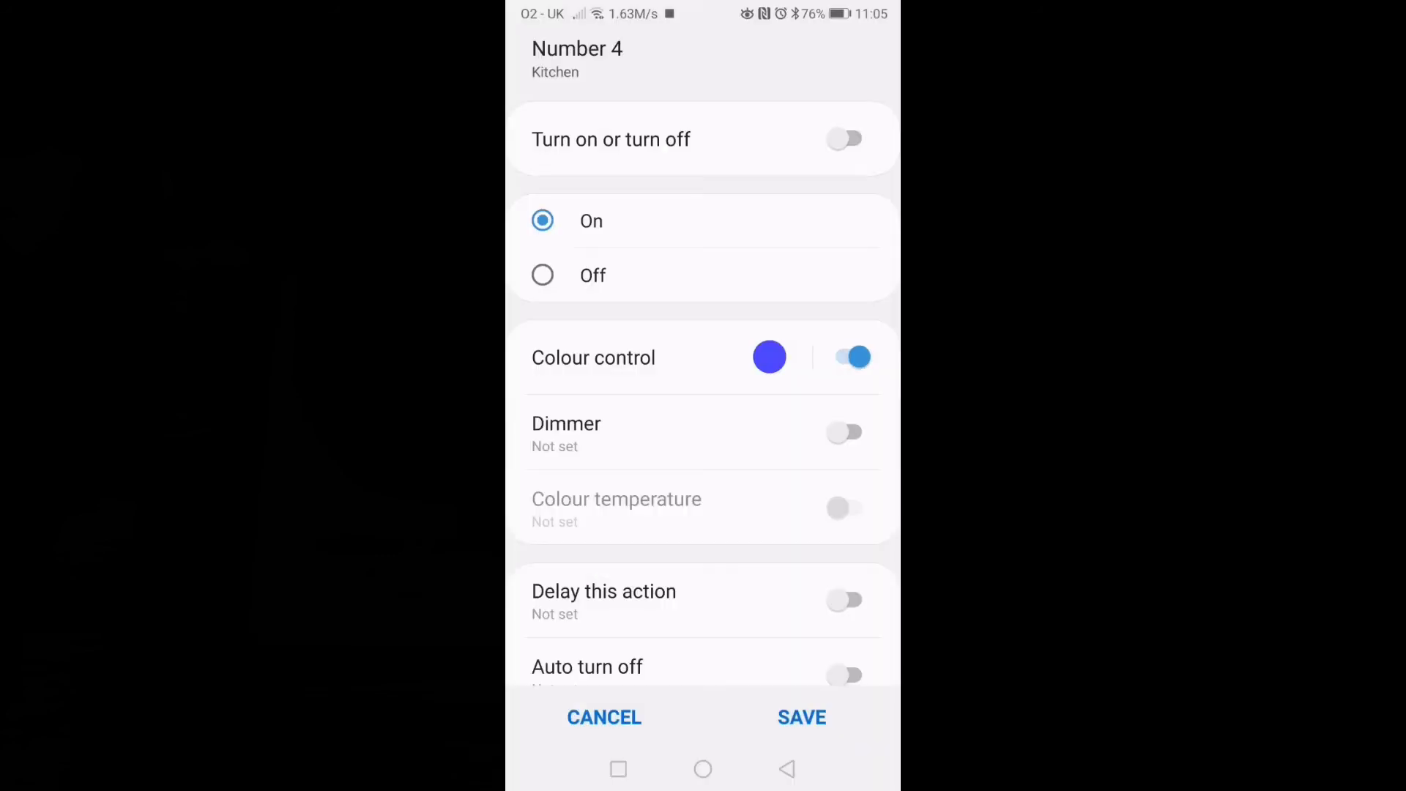